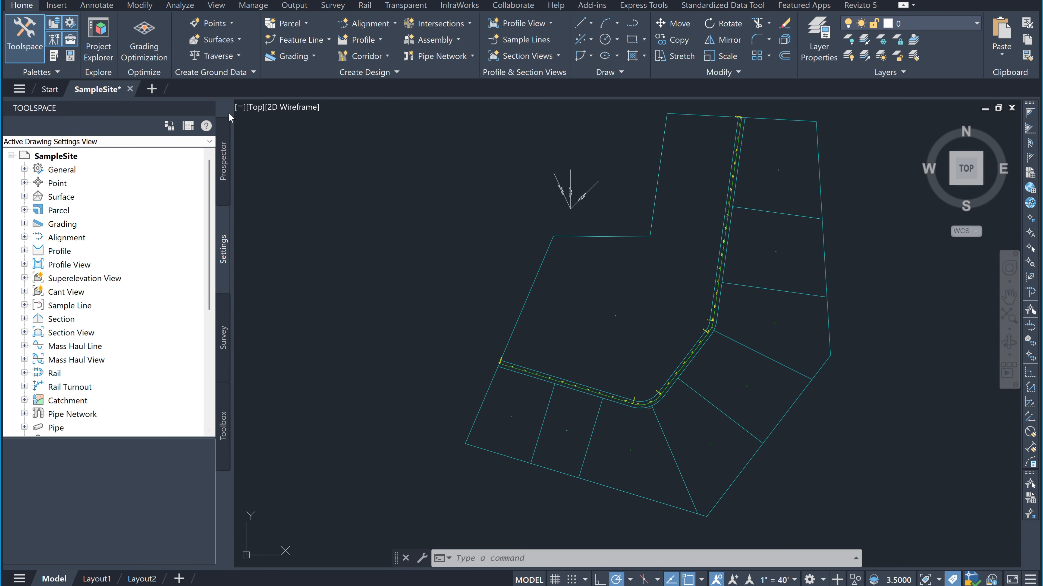
Show the drawing's Prospector tree and examine the road alignment and its station labels up close
left_click(224, 170)
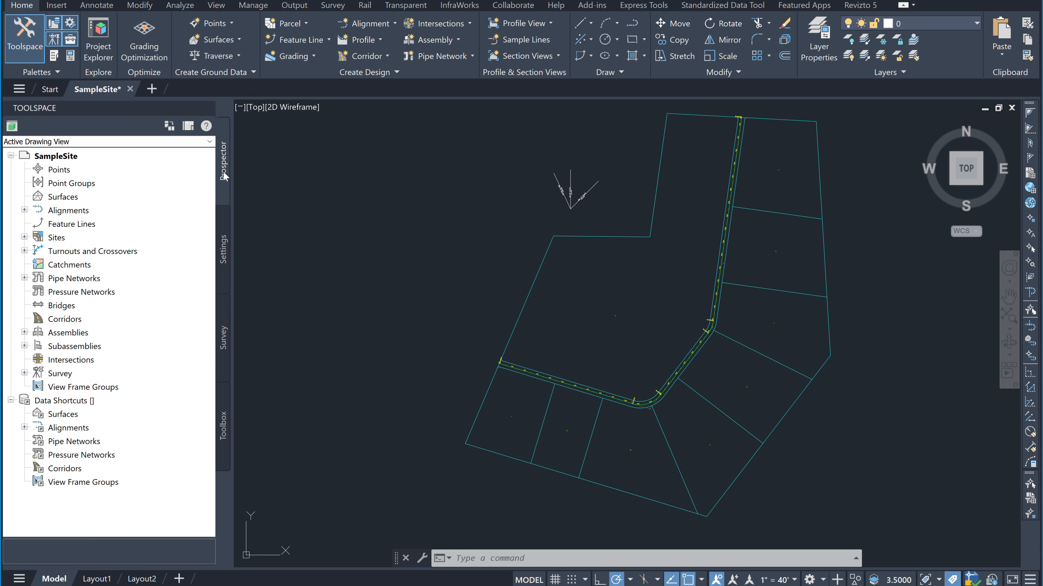
scroll(507, 410, "up", 15)
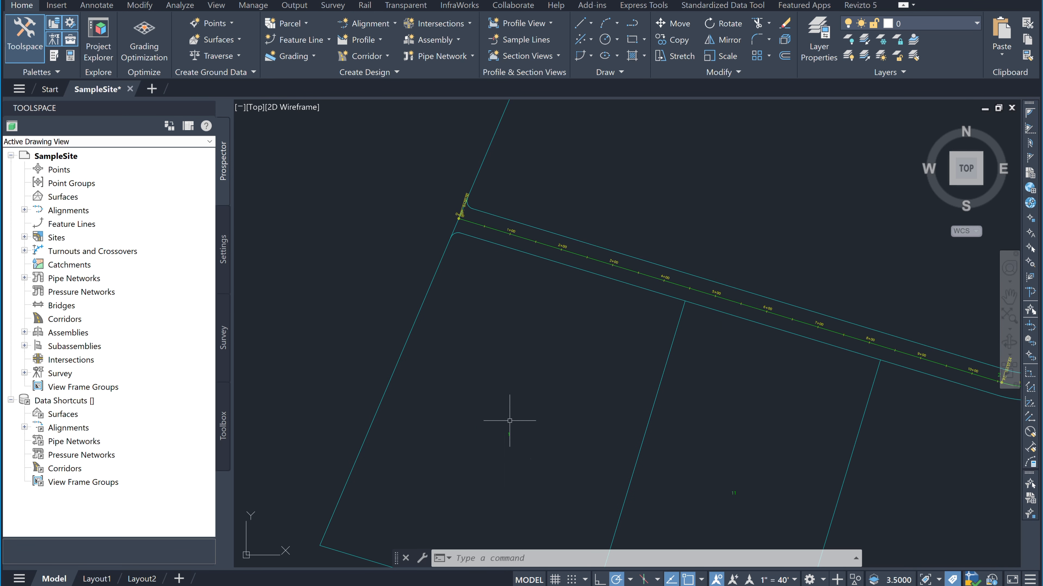
middle_click_drag(508, 410, 481, 406)
scroll(481, 406, "down", 3)
Look through the drawing's layer list, including C-ESMT-ROAD and C-ANNO-TABL-TTBL
left_click(977, 23)
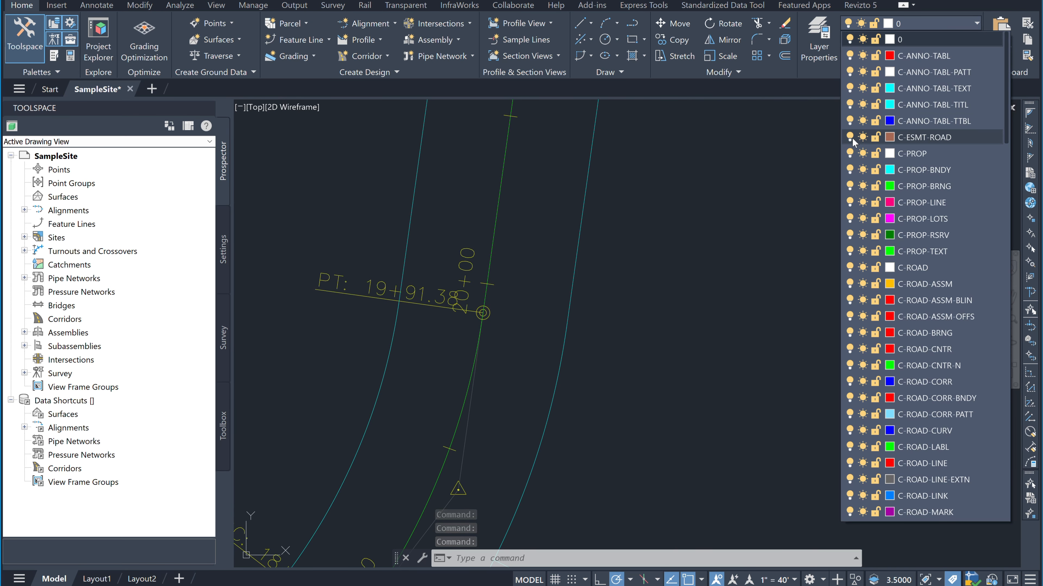
left_click(849, 137)
left_click(849, 121)
scroll(766, 209, "down", 5)
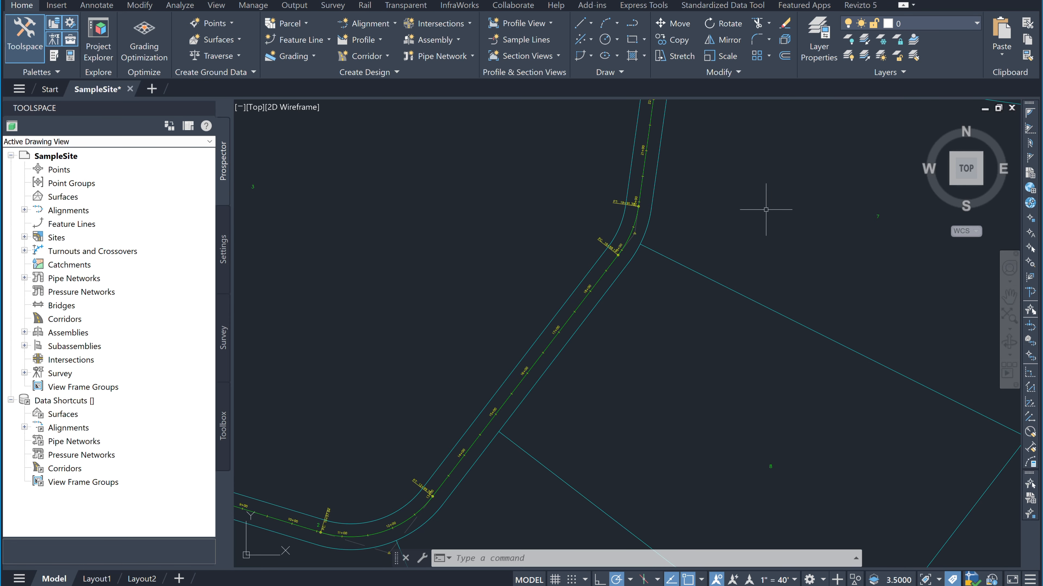
Close and reopen the Toolspace, and look through its Settings, Survey, Toolbox and Prospector views
left_click(25, 46)
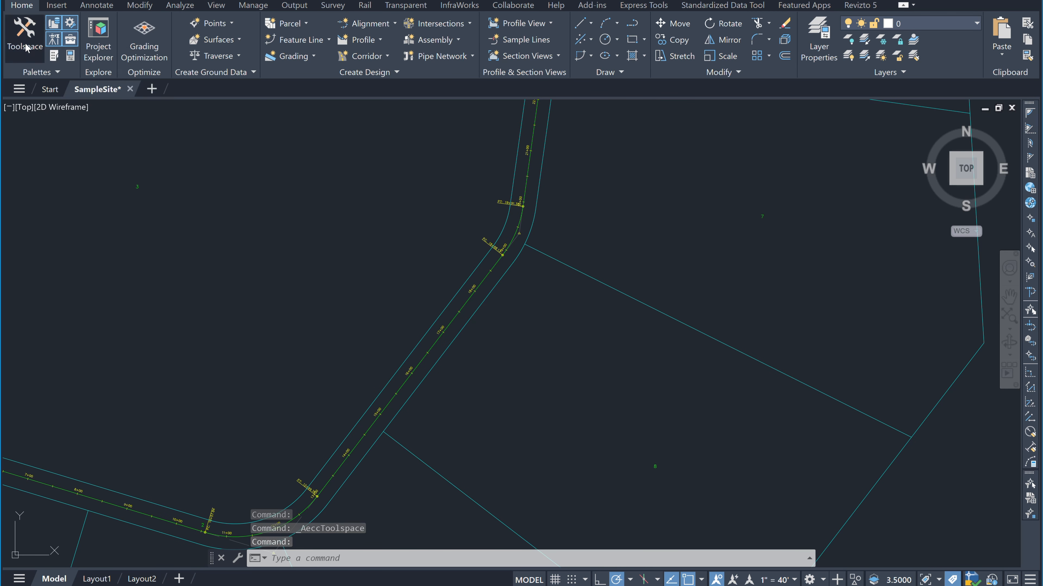
left_click(25, 46)
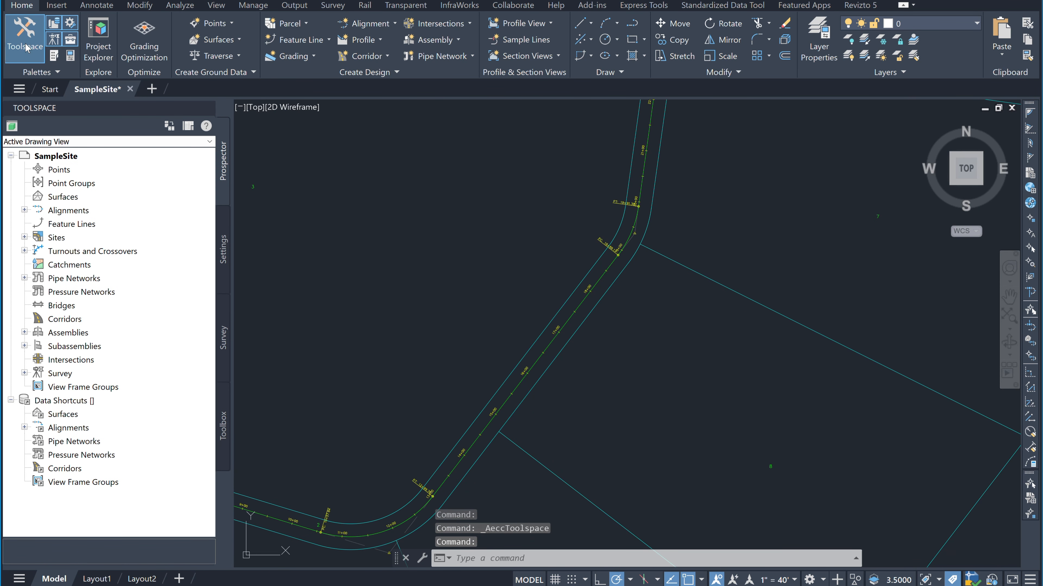
left_click(224, 240)
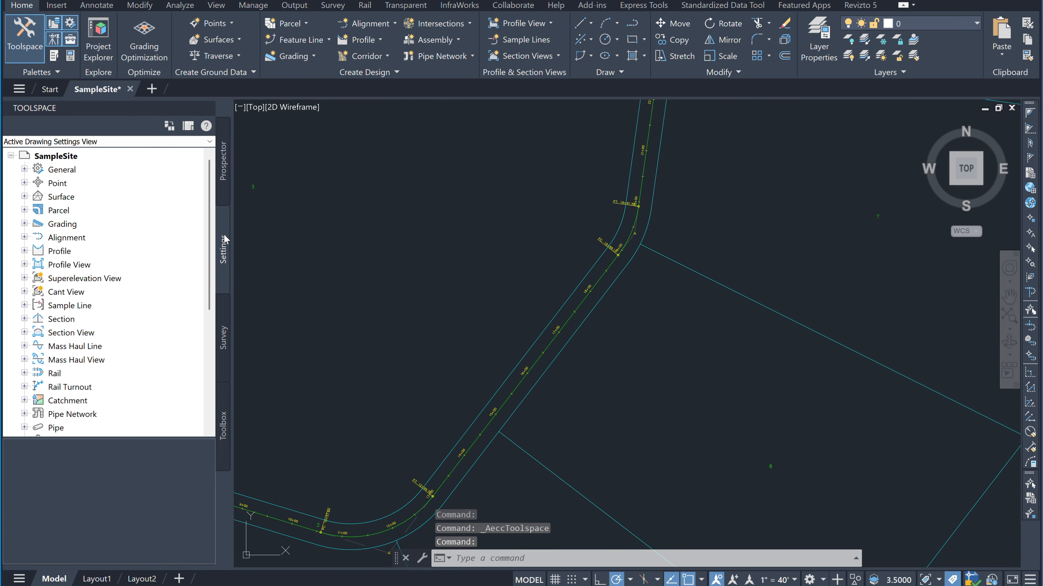
left_click(223, 341)
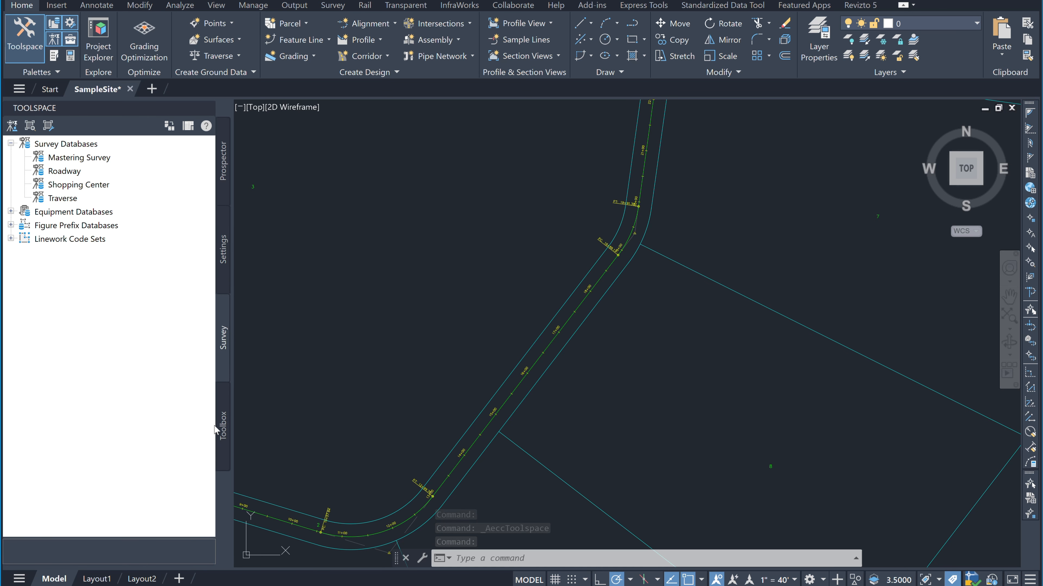
left_click(222, 432)
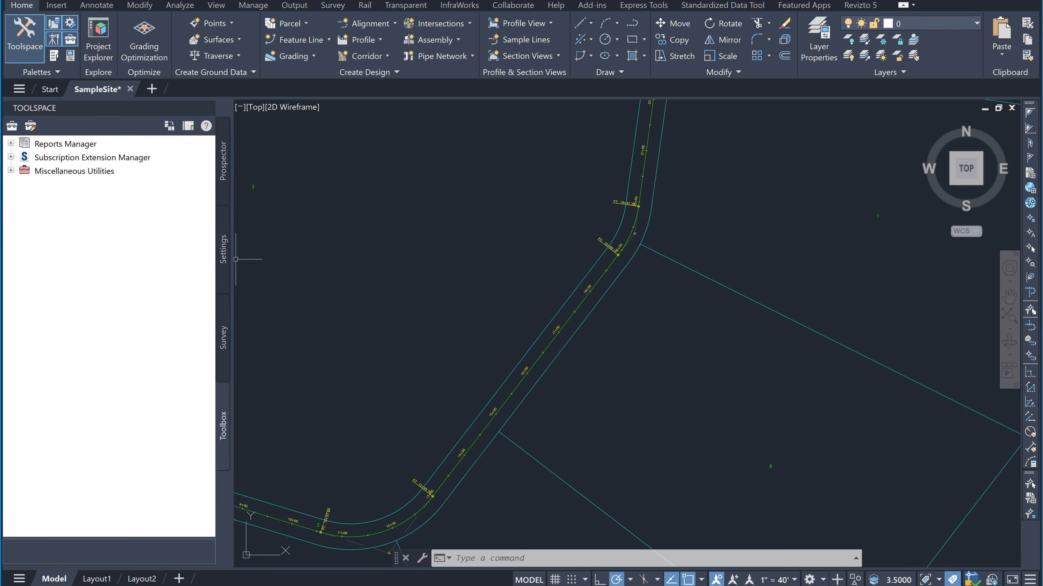
left_click(224, 172)
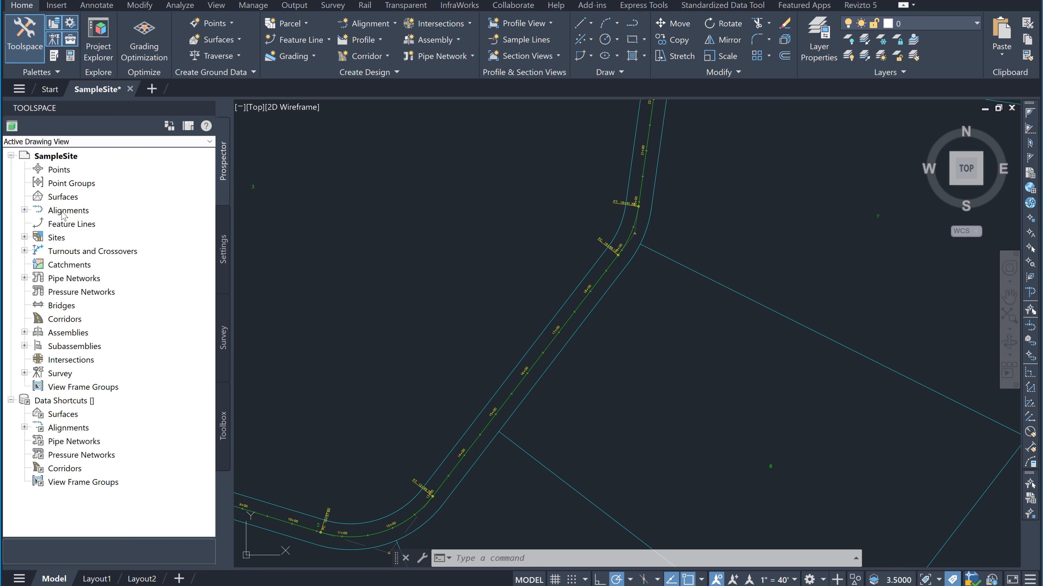
Look through the Prospector collections for surfaces, alignments and corridors, and the data shortcuts for pressure and pipe networks
left_click(63, 197)
left_click(59, 211)
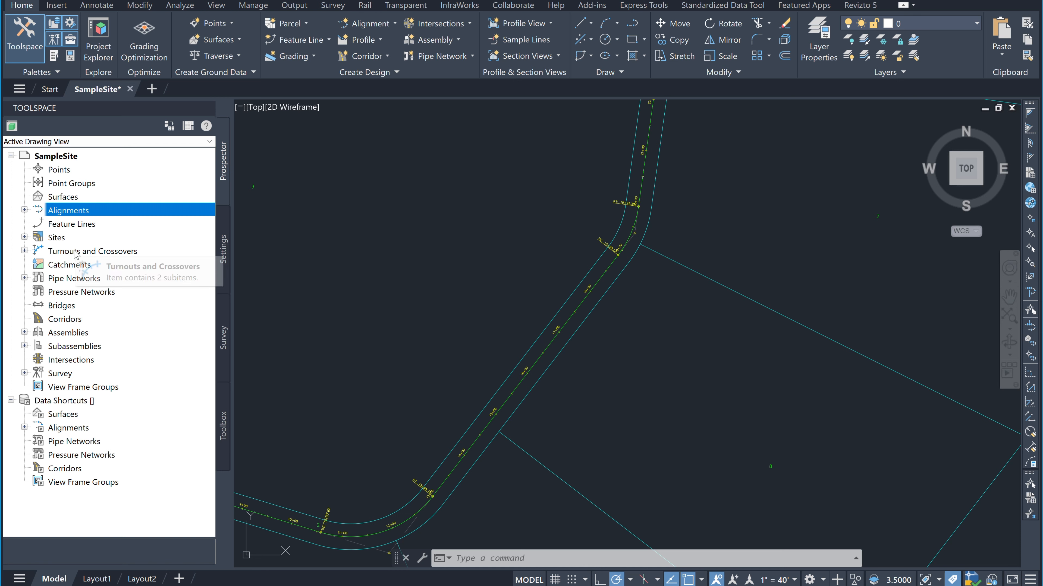
left_click(65, 322)
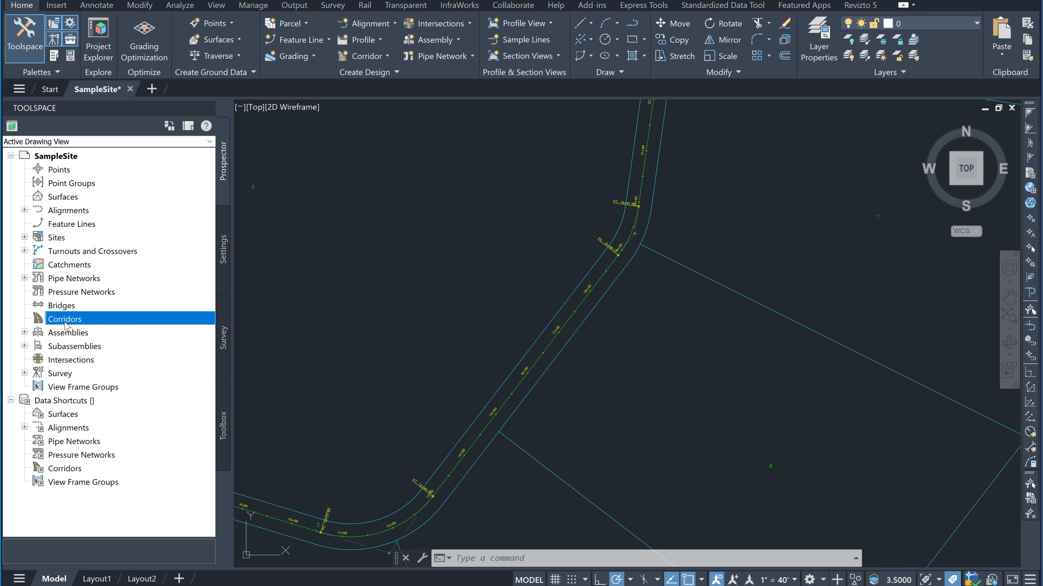
left_click(87, 454)
left_click(85, 443)
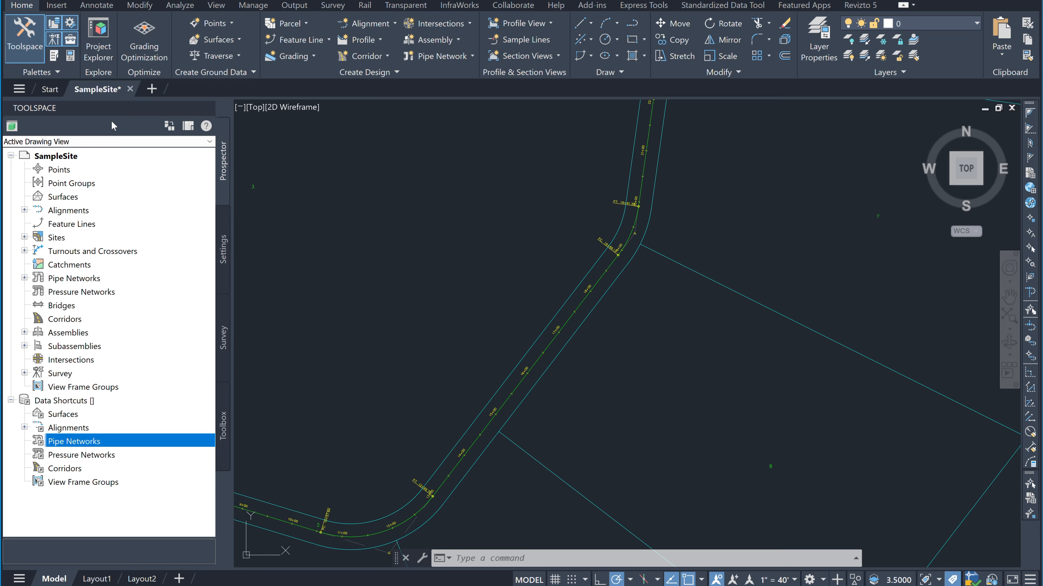
Examine the parcels along the road, from the individual lots to the whole site layout
scroll(364, 315, "down", 2)
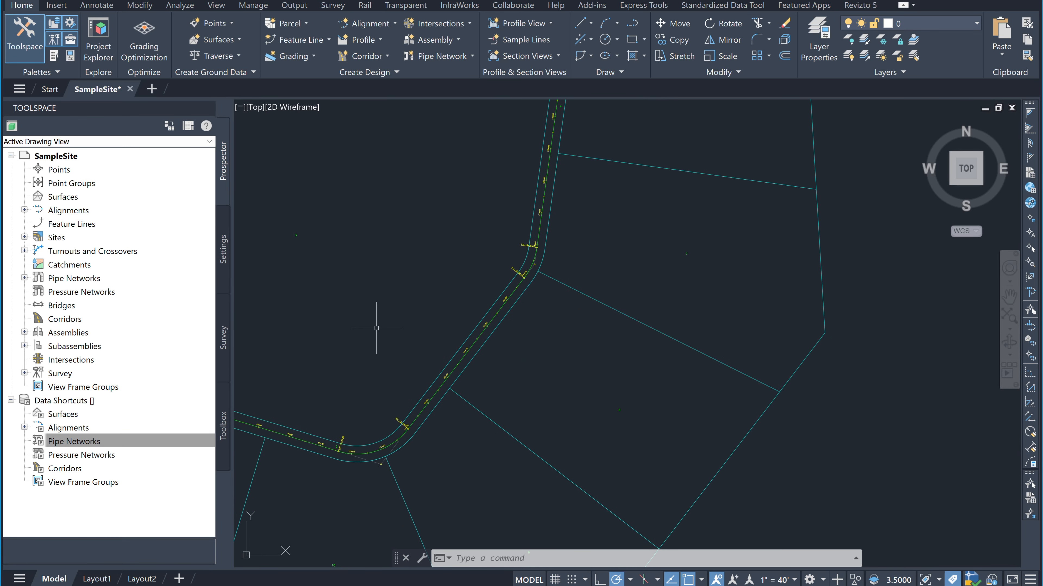
scroll(380, 333, "down", 2)
scroll(364, 442, "up", 3)
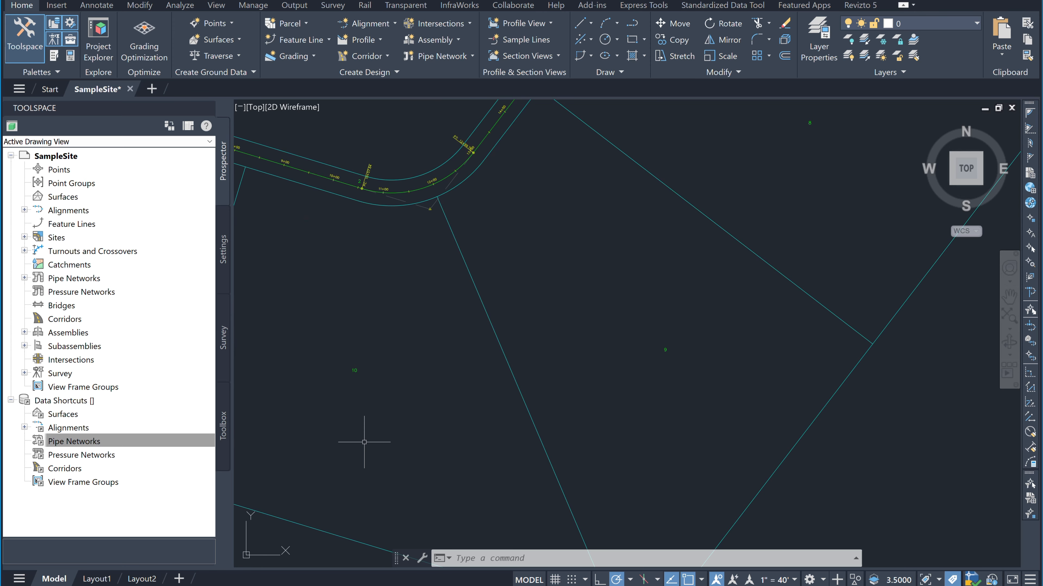
scroll(365, 423, "down", 3)
scroll(491, 331, "up", 2)
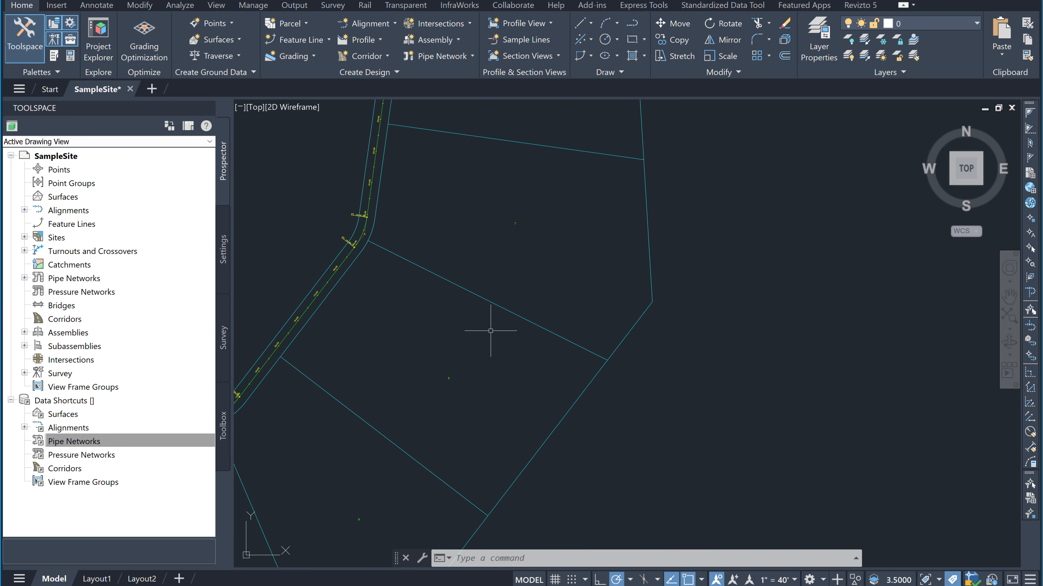
scroll(491, 330, "down", 2)
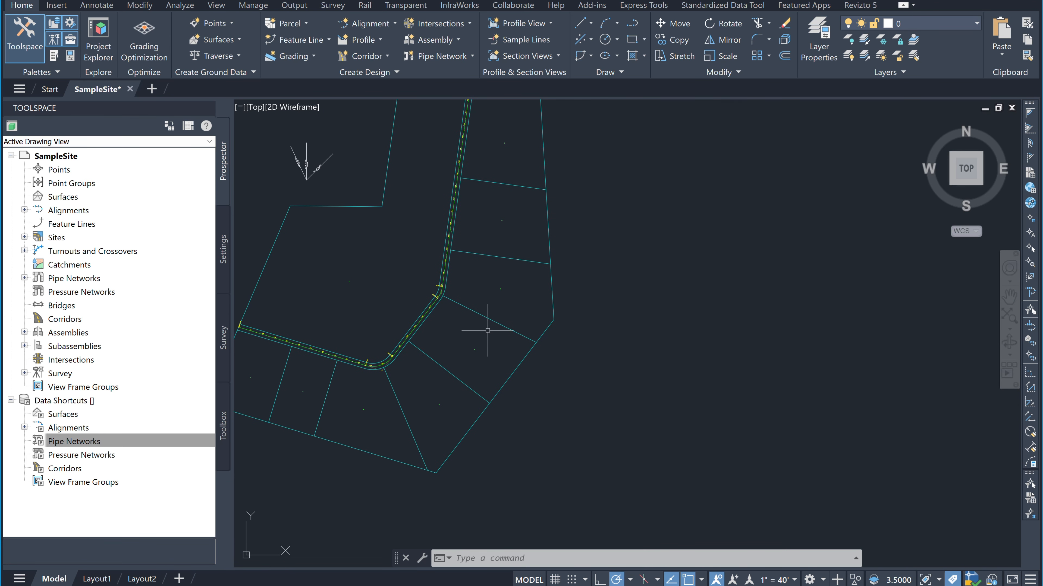
scroll(540, 377, "down", 2)
scroll(559, 412, "up", 2)
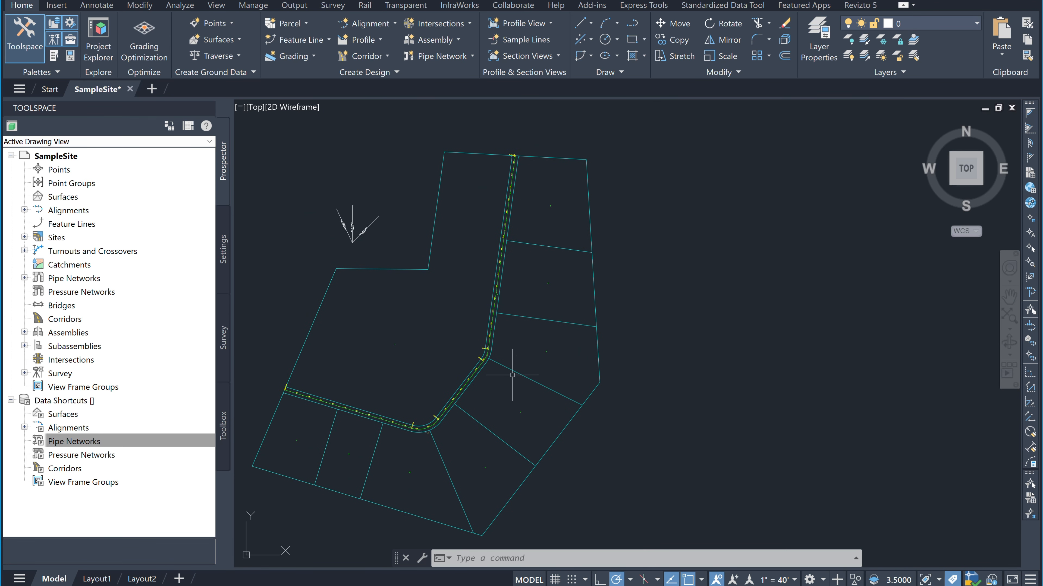
middle_click_drag(512, 375, 545, 384)
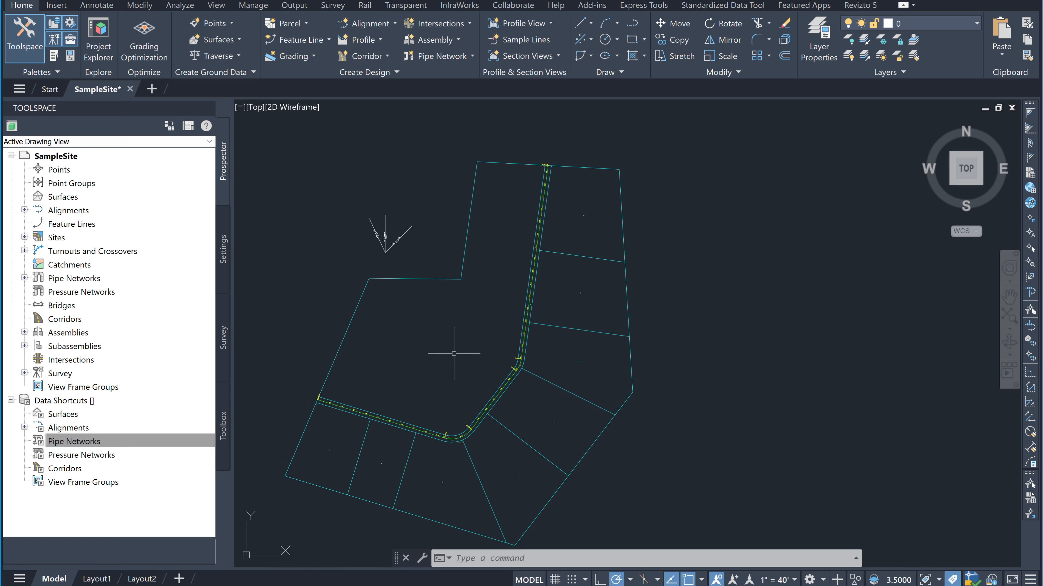
mouse_move(442, 360)
middle_mouse_down()
mouse_move(436, 349)
mouse_move(461, 315)
middle_mouse_up()
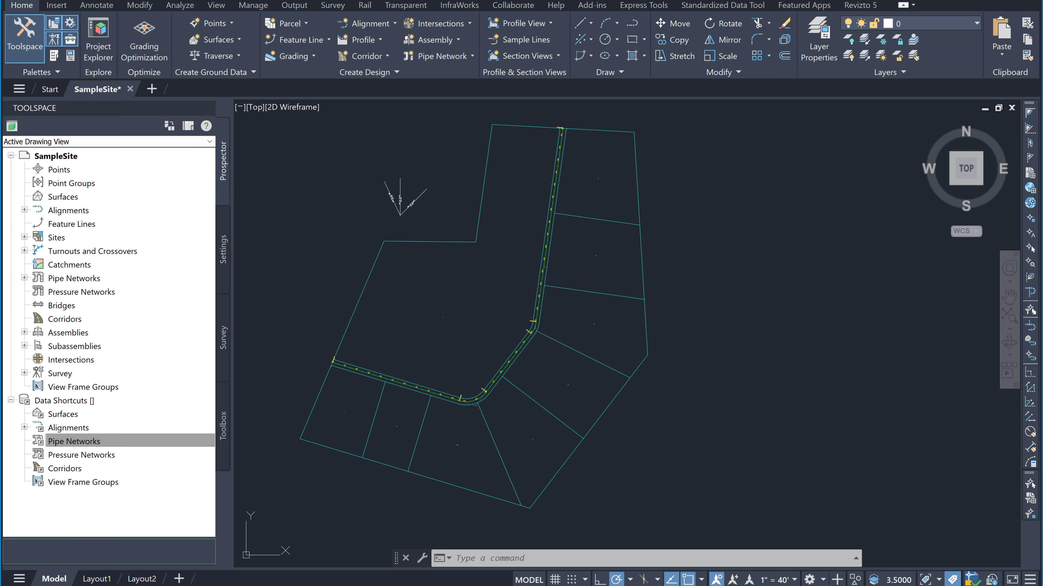
Expand the Sites collection, the Rose Acres site and its Parcels to list the individual properties
left_click(24, 237)
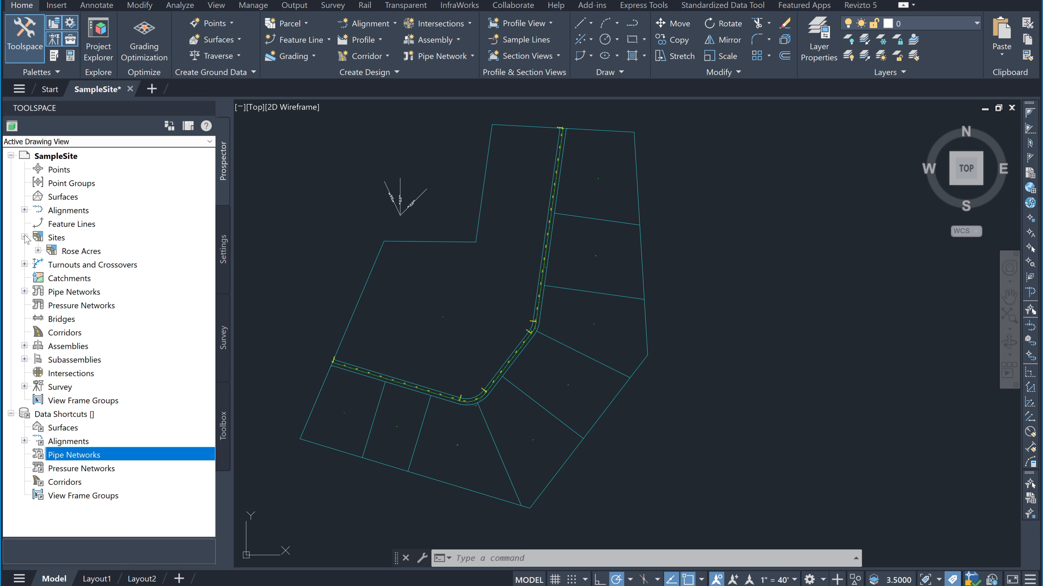
left_click(56, 239)
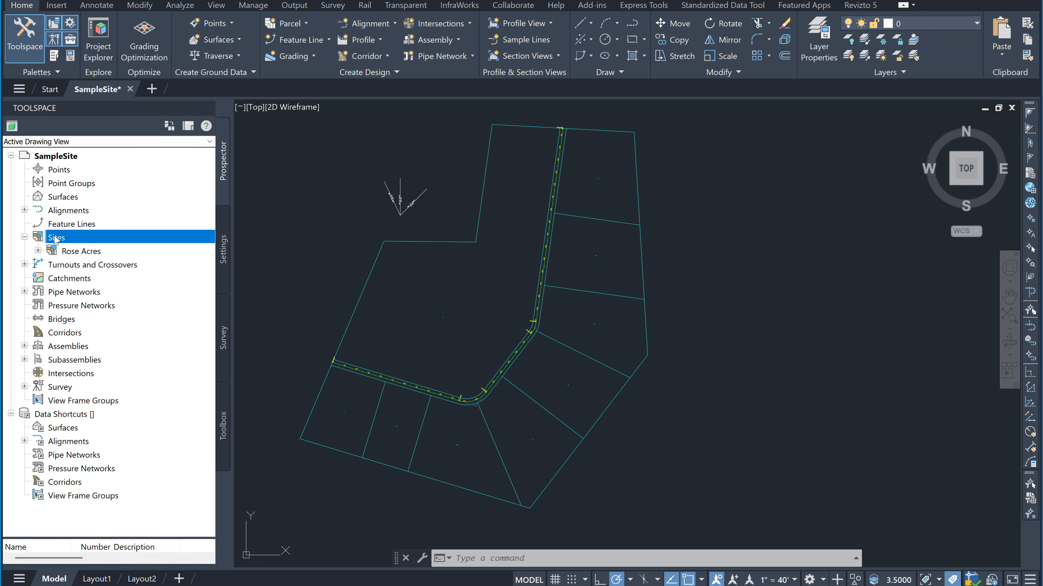
left_click(81, 252)
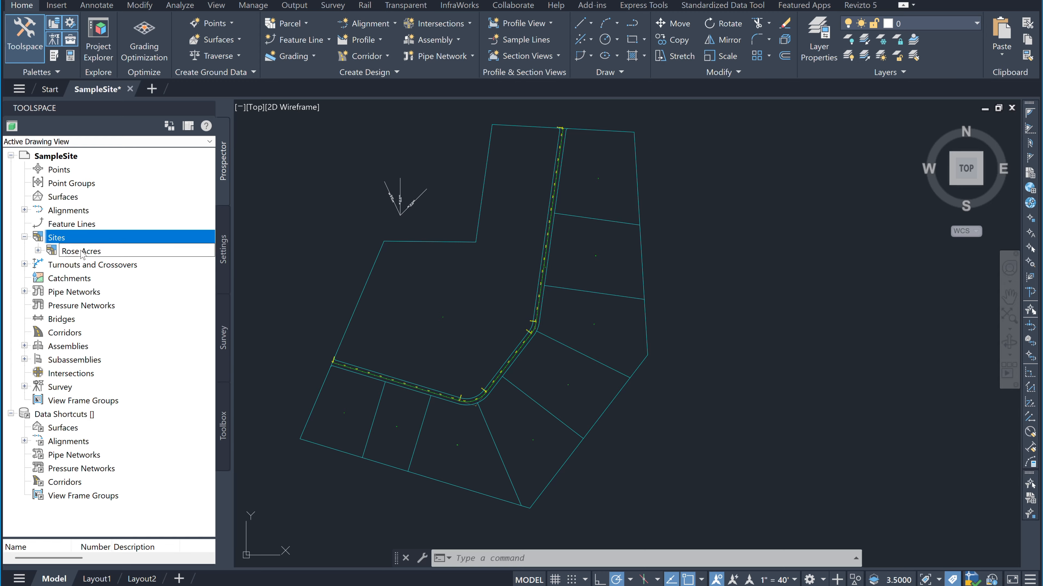
left_click(38, 251)
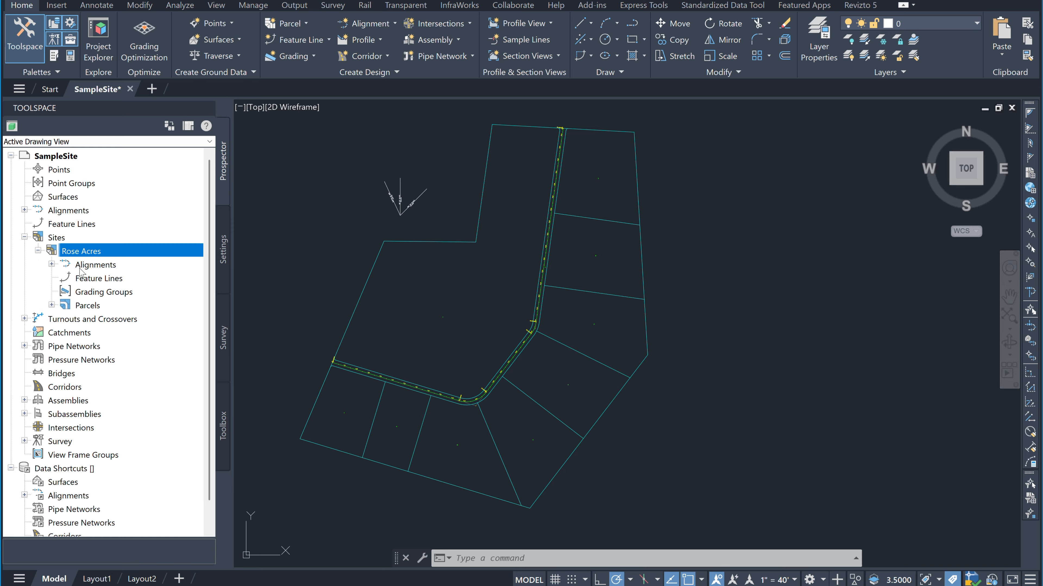
left_click(85, 306)
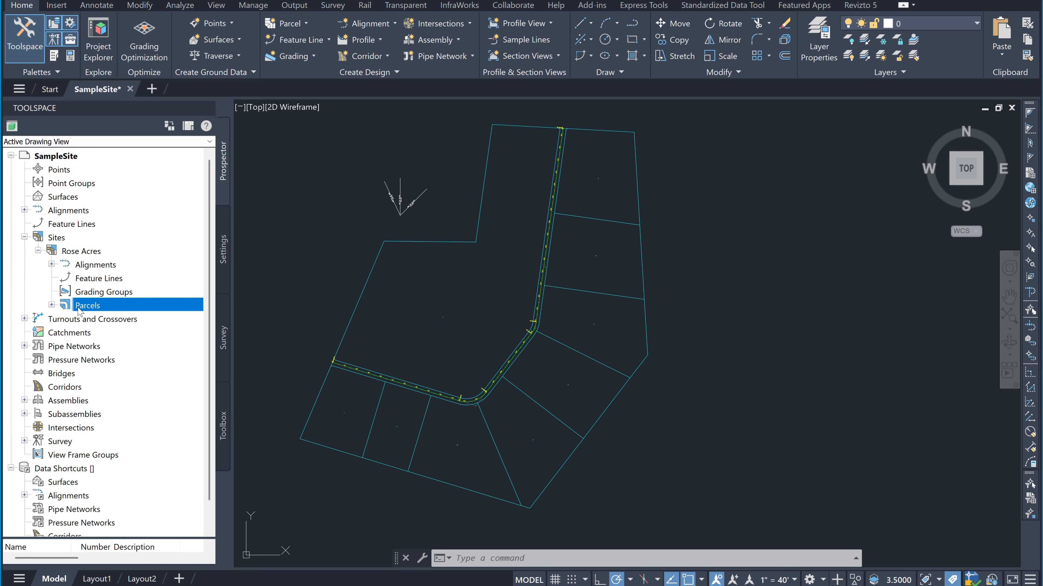
left_click(51, 305)
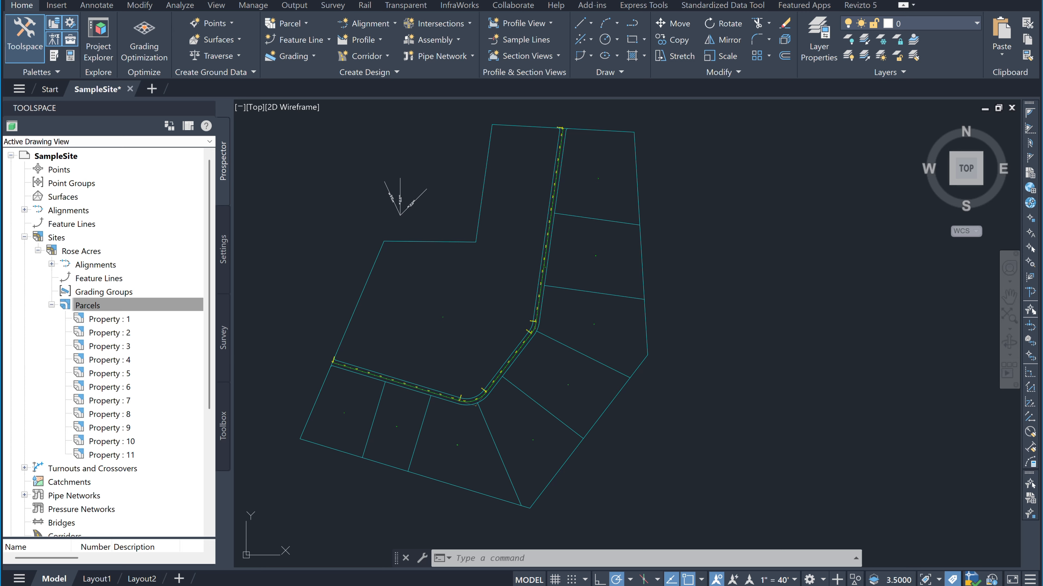
Zoom the drawing to the Property : 5 parcel of the Rose Acres site
left_click(102, 375)
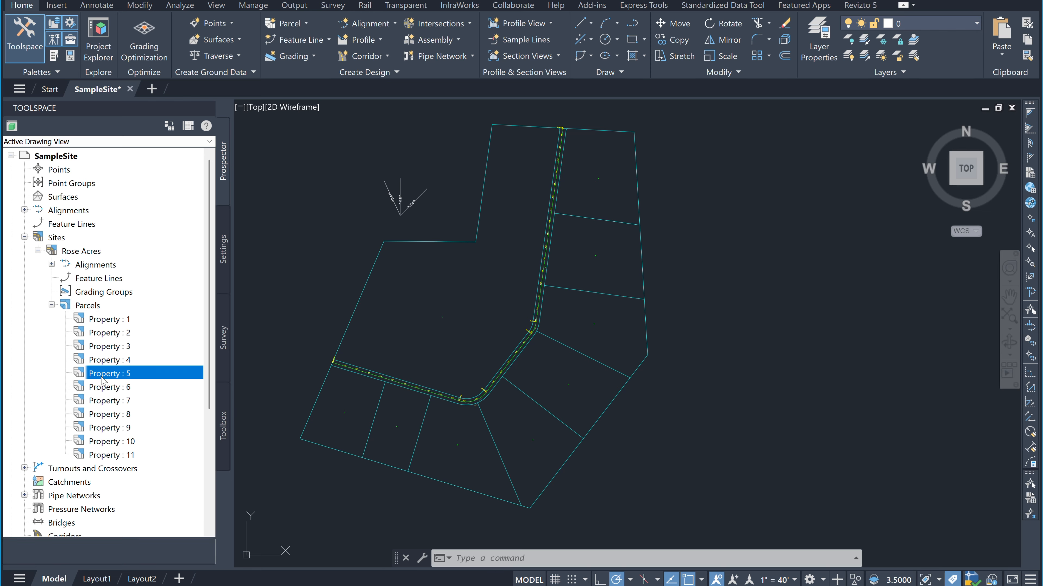
right_click(103, 380)
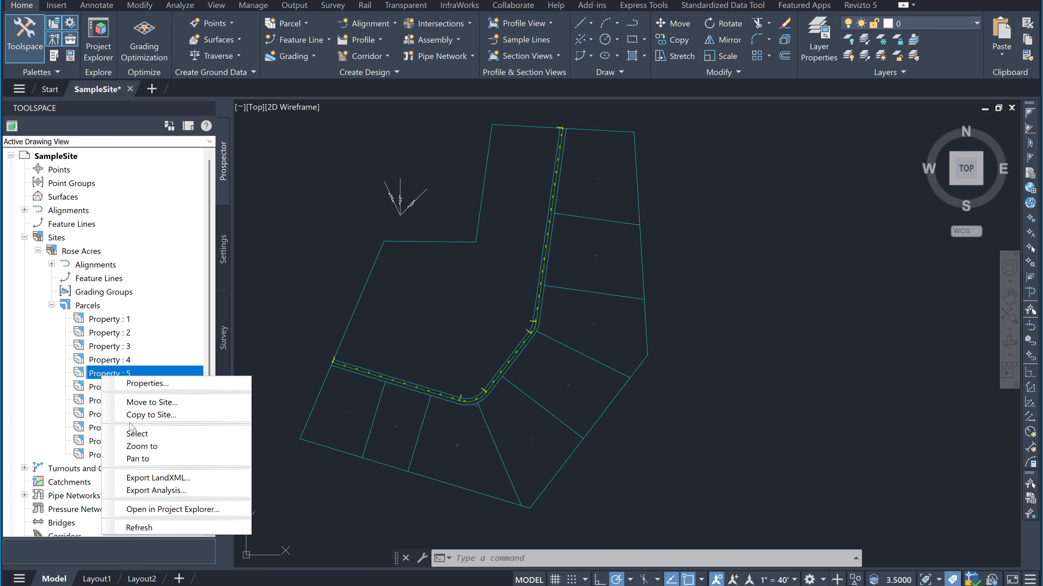
left_click(157, 448)
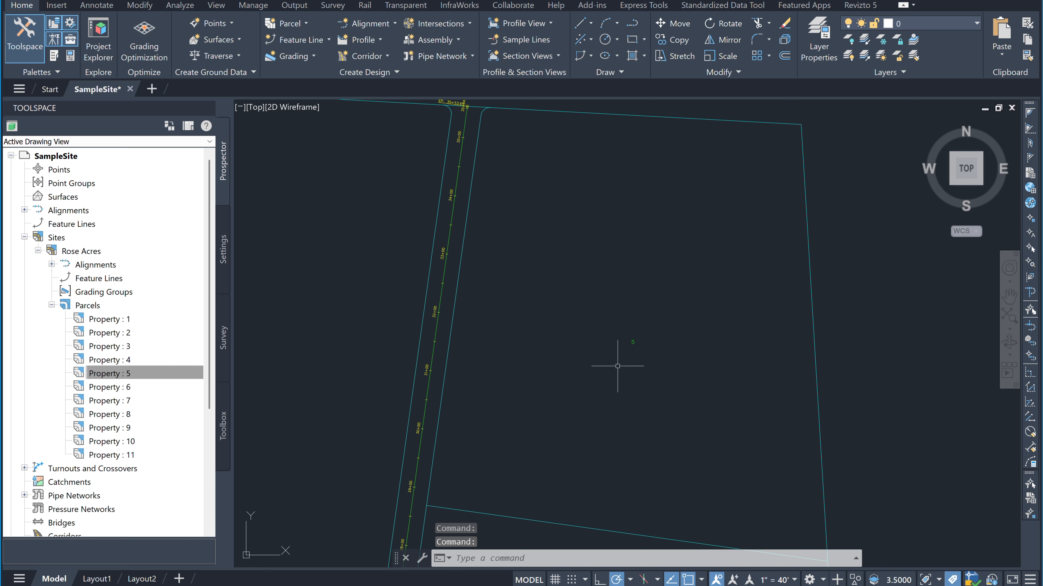
Select the Property : 5 parcel in the drawing and examine its boundary beside the road
scroll(636, 338, "up", 5)
left_click(609, 370)
scroll(632, 370, "down", 5)
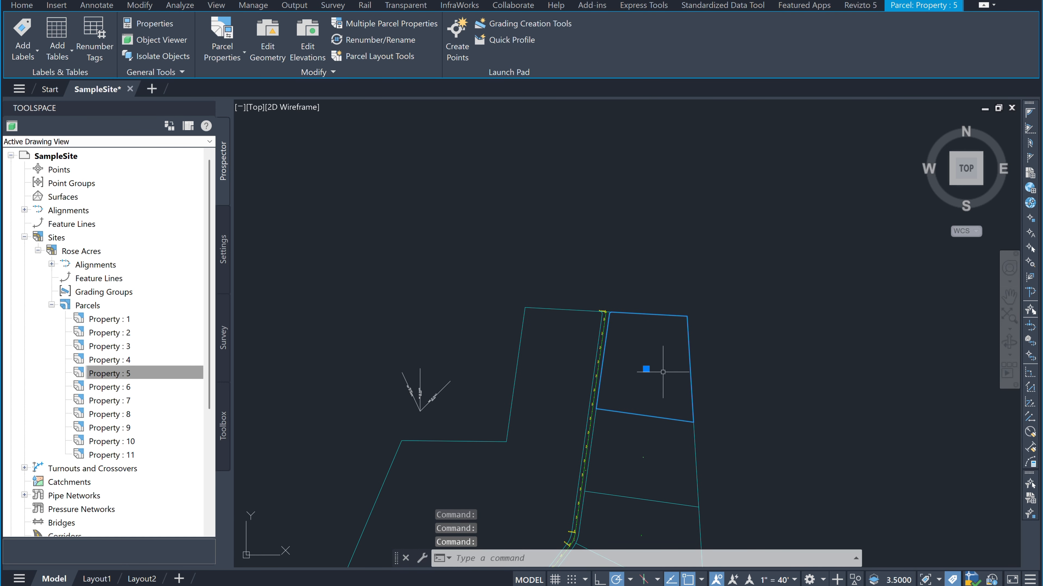
middle_click_drag(662, 372, 641, 336)
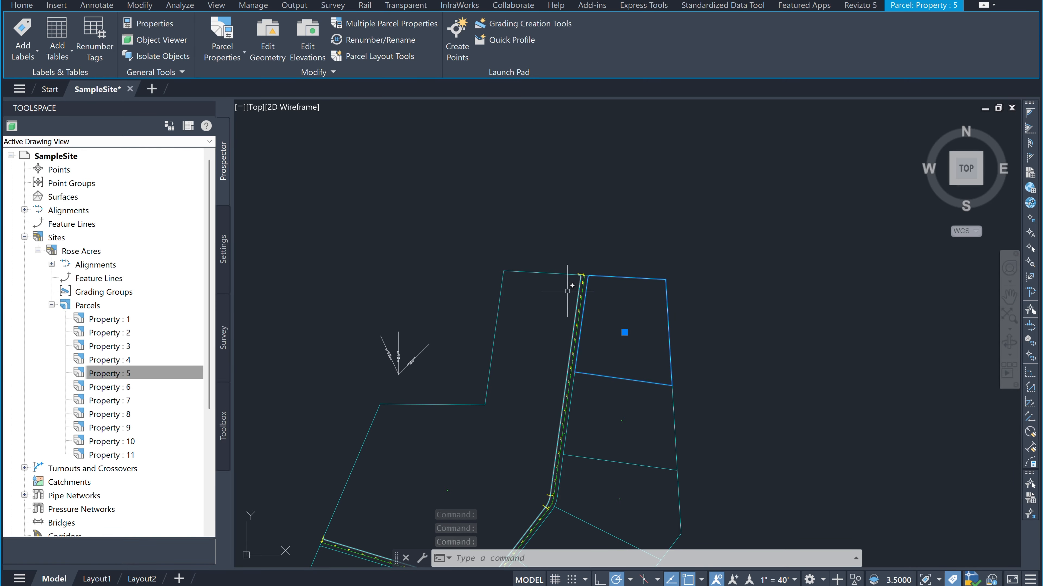
scroll(623, 347, "up", 6)
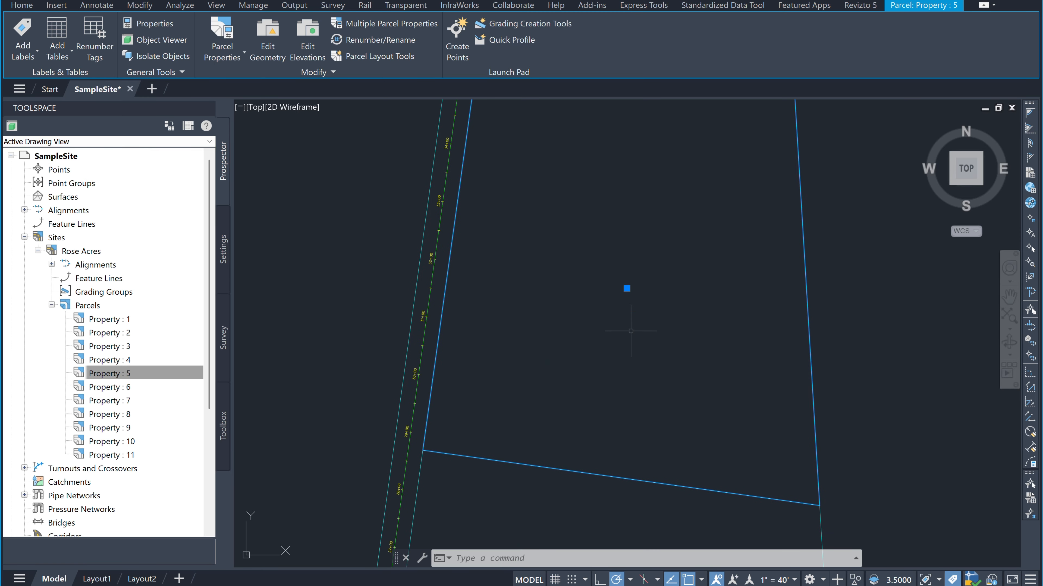
scroll(641, 311, "down", 2)
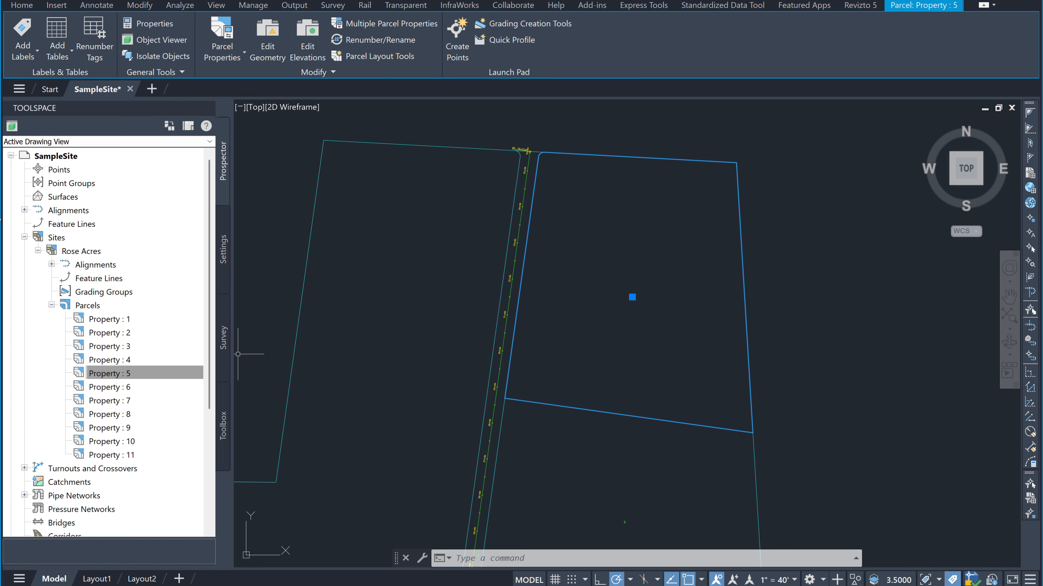
Zoom the drawing to the Property : 1 parcel of the Rose Acres site
left_click(107, 324)
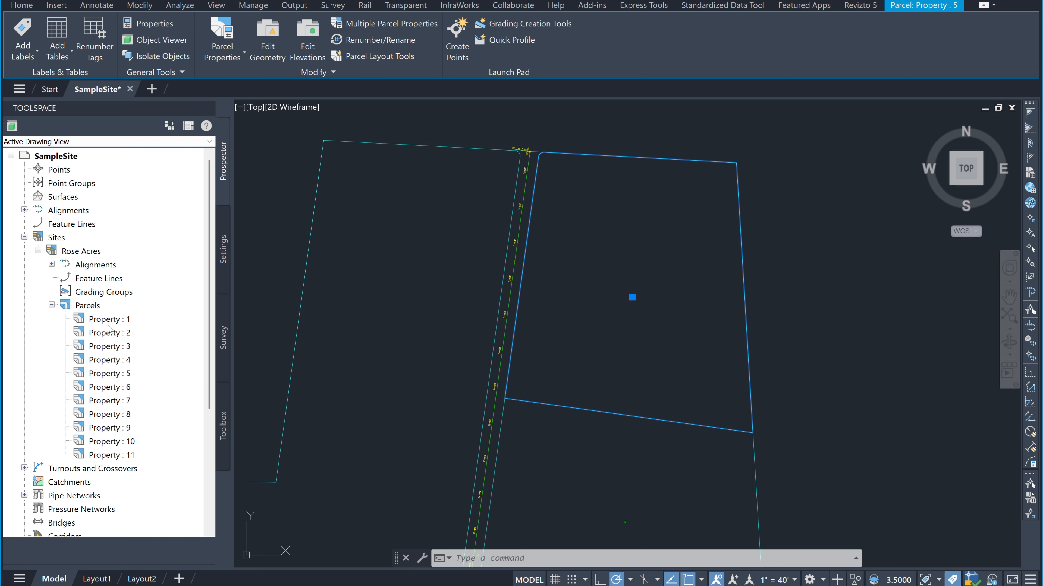
left_click(120, 319)
right_click(121, 322)
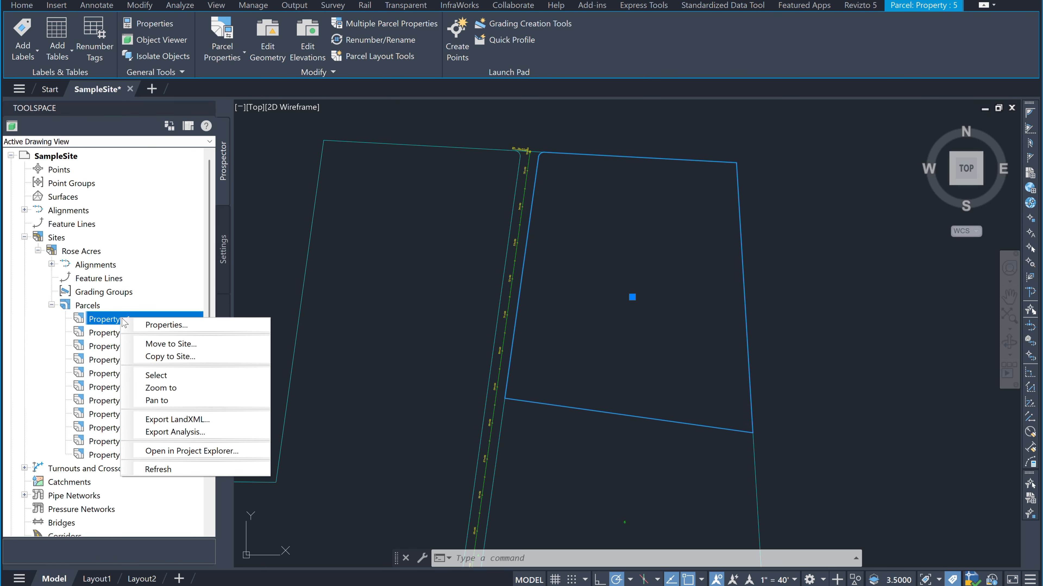
left_click(166, 387)
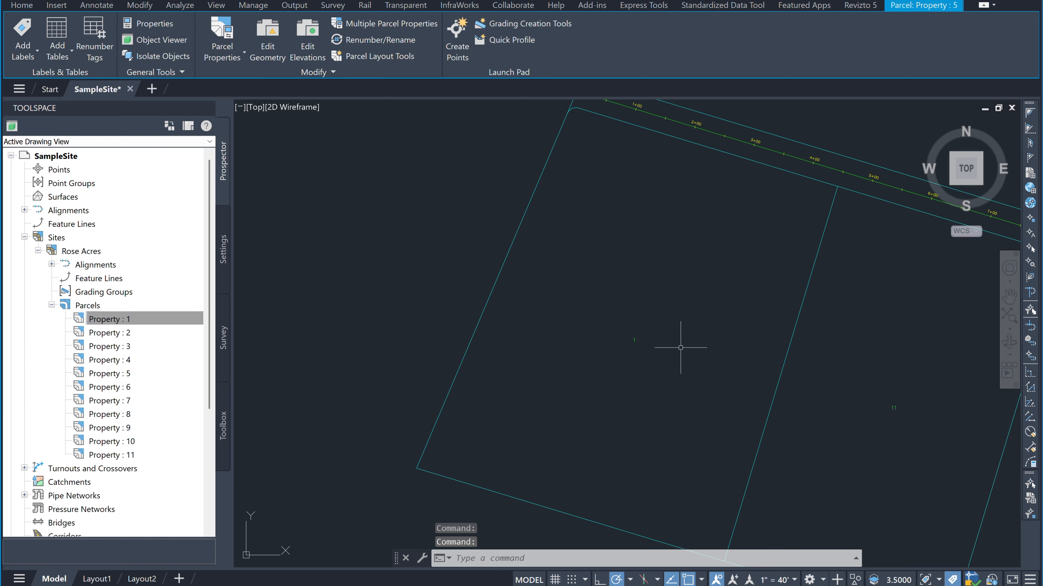
scroll(640, 340, "up", 4)
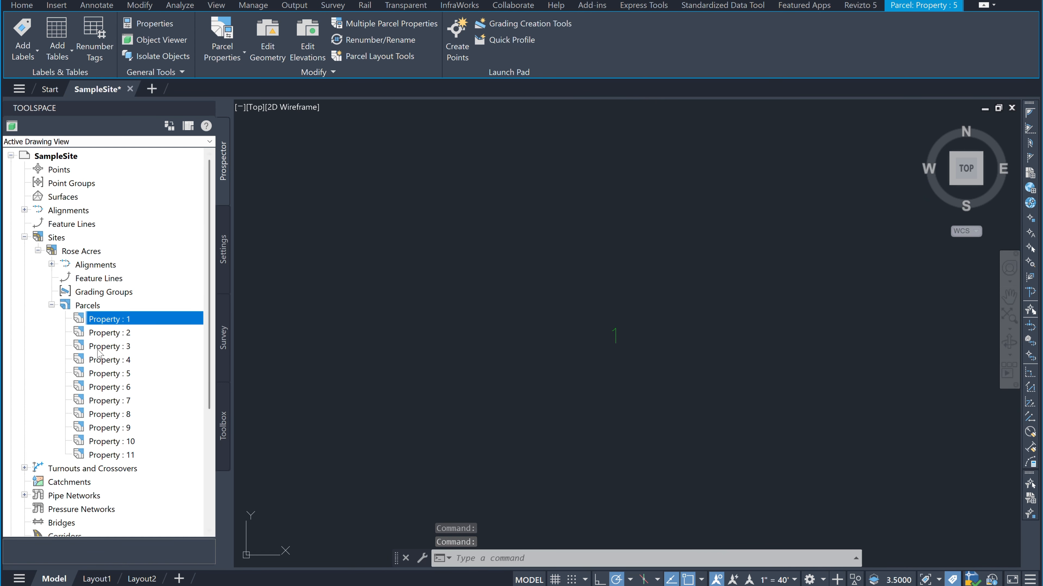
Zoom the drawing to the Property : 2 parcel of the Rose Acres site
left_click(122, 333)
right_click(122, 333)
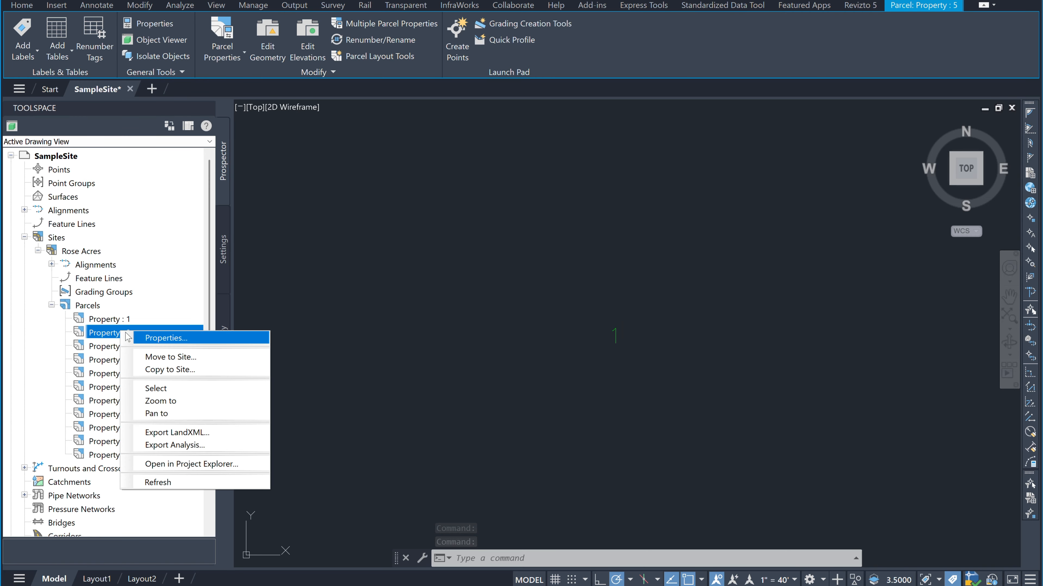
left_click(162, 400)
scroll(612, 426, "down", 5)
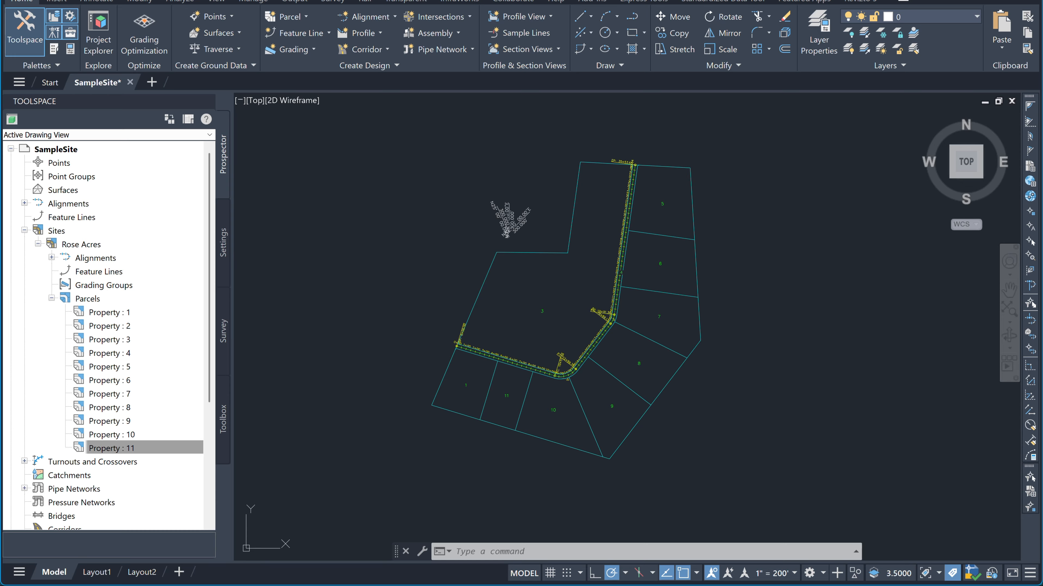
Set the drawing's annotation scale to 1" = 40'
left_click(770, 575)
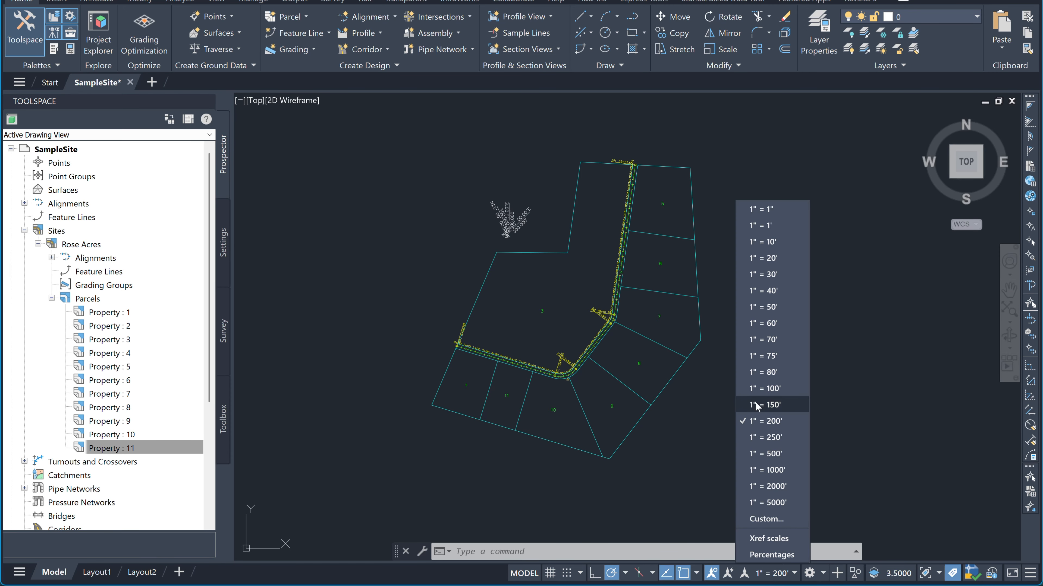
left_click(779, 290)
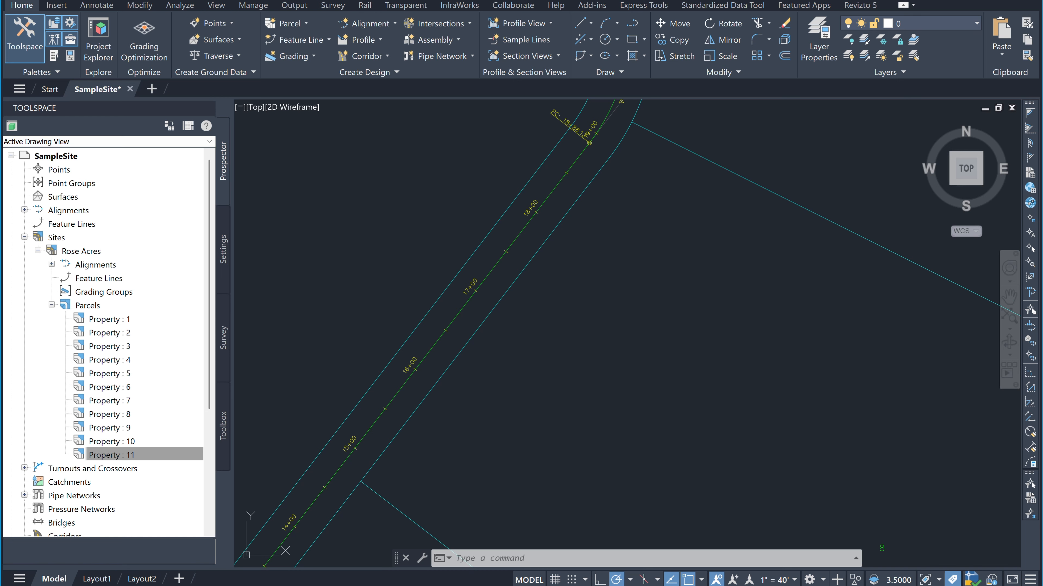
Select the road centerline alignment between stations 16+00 and 17+00 and examine its course past the parcels
scroll(462, 323, "up", 4)
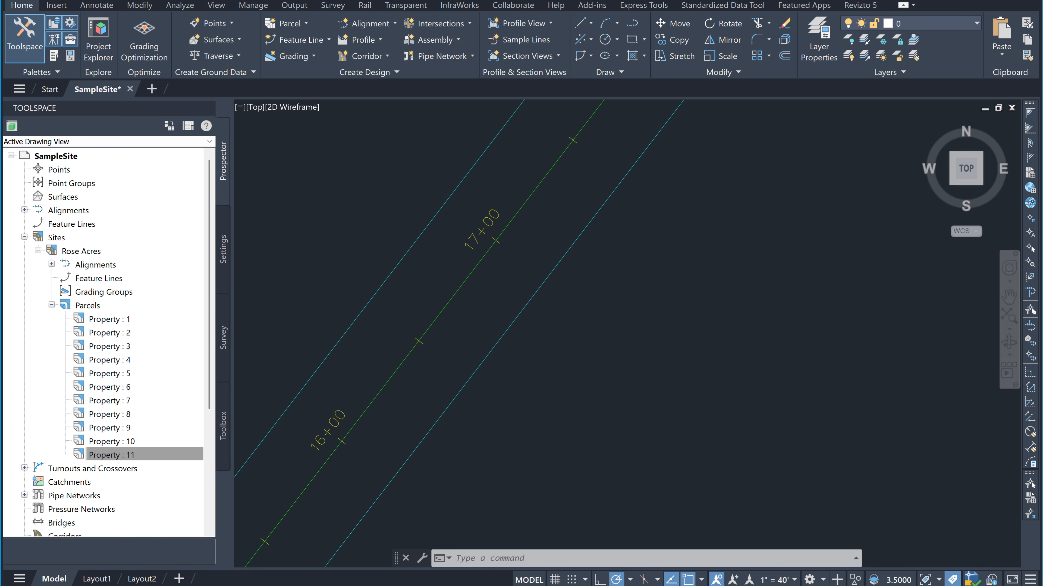
scroll(457, 321, "up", 2)
mouse_move(450, 284)
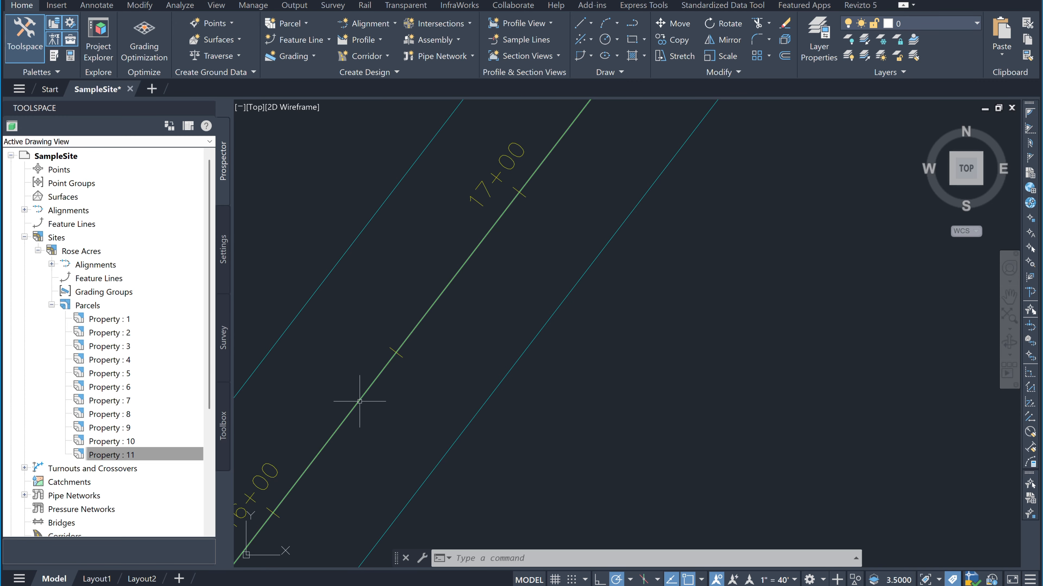
mouse_move(360, 401)
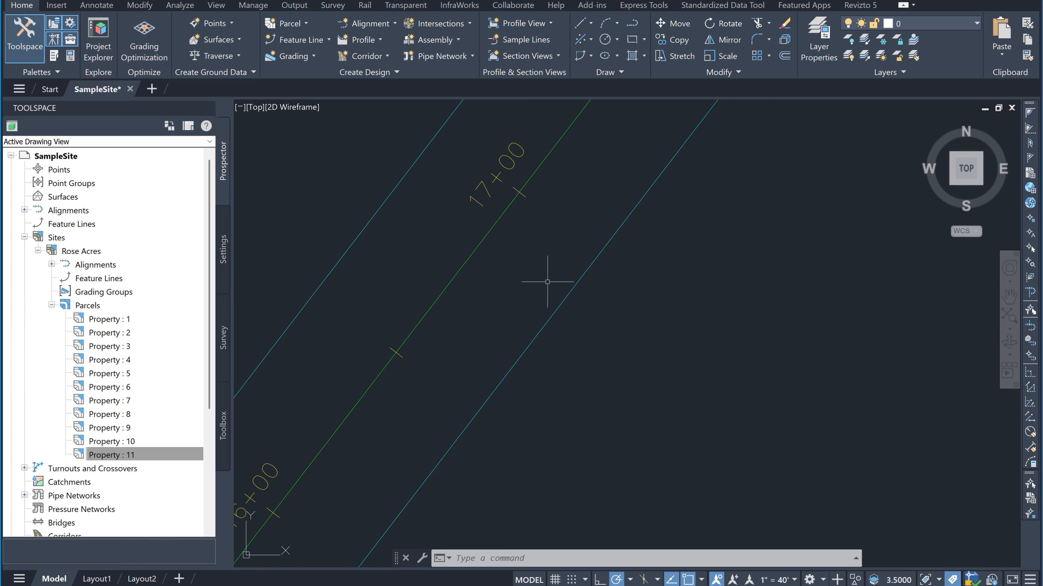
left_click(496, 222)
scroll(527, 303, "down", 5)
scroll(531, 312, "down", 5)
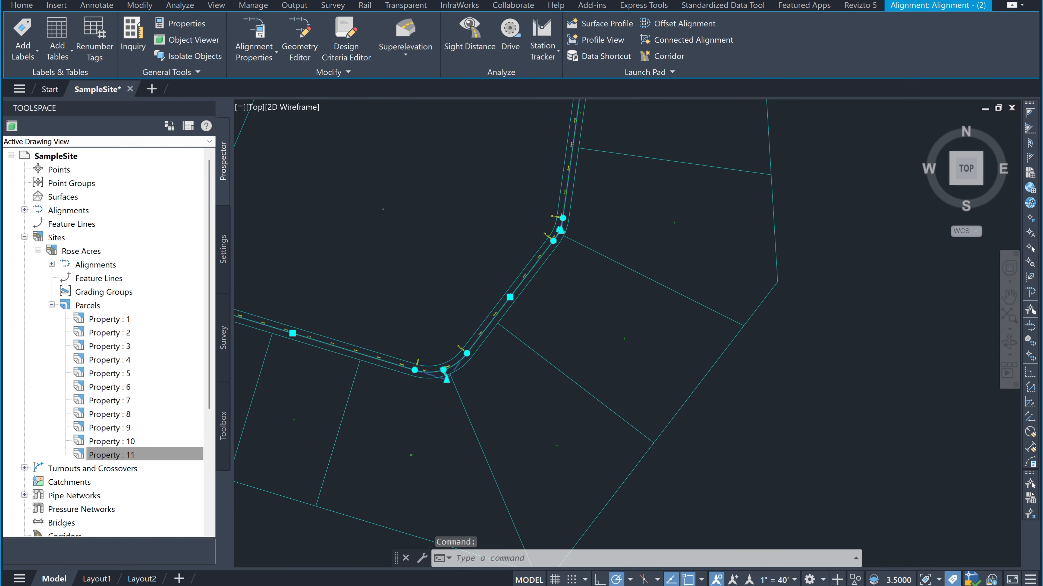
scroll(531, 312, "up", 8)
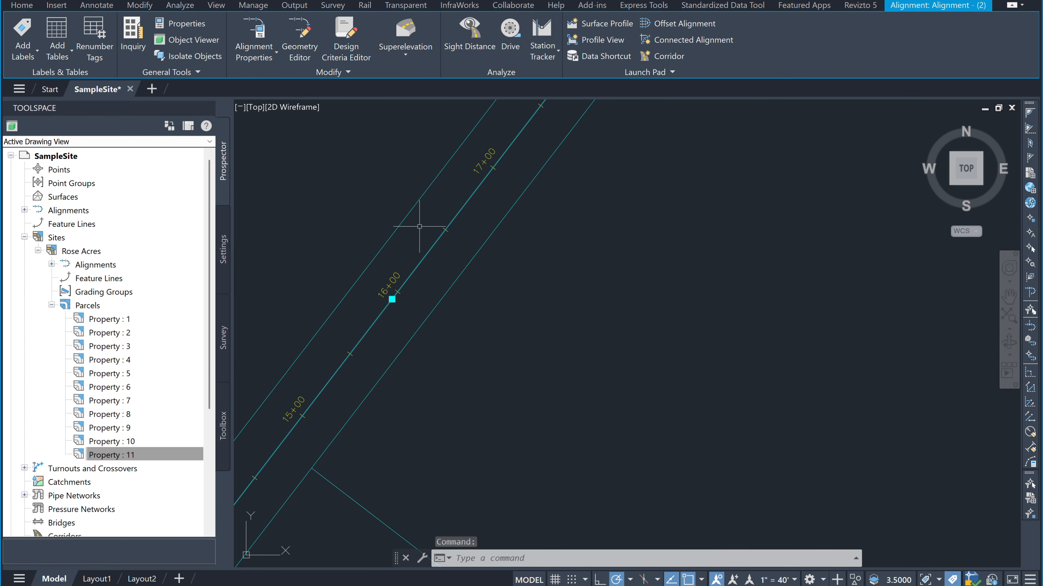
scroll(397, 265, "up", 2)
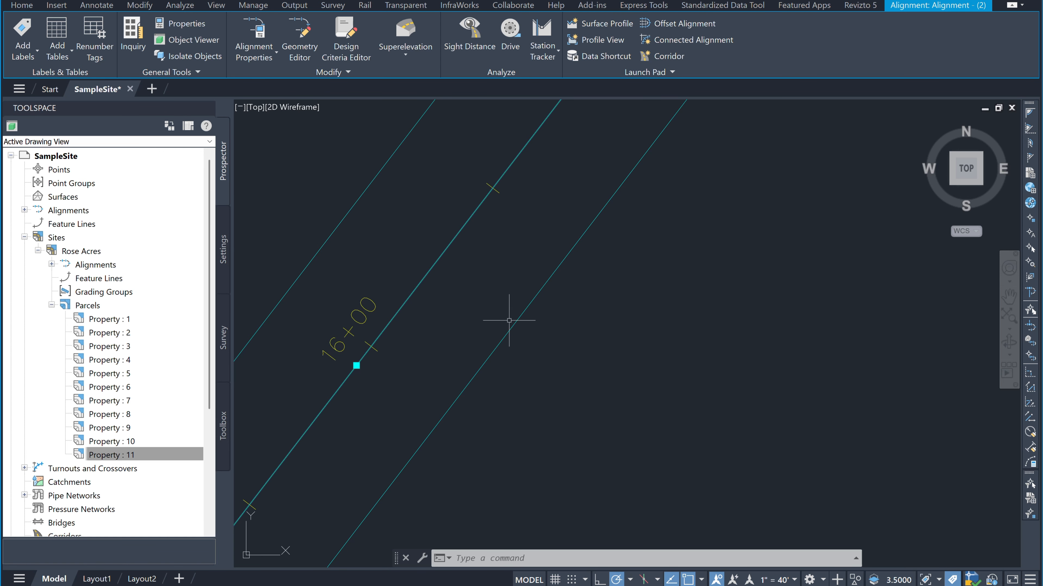
Turn off Show tooltips in the selected alignment's properties, apply the change and deselect the alignment
right_click(437, 258)
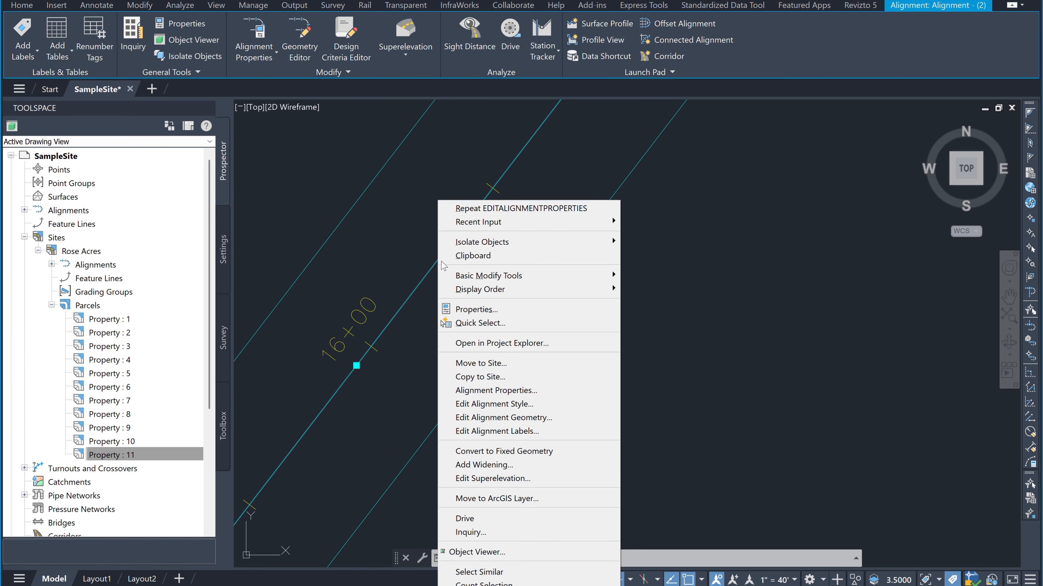
left_click(512, 390)
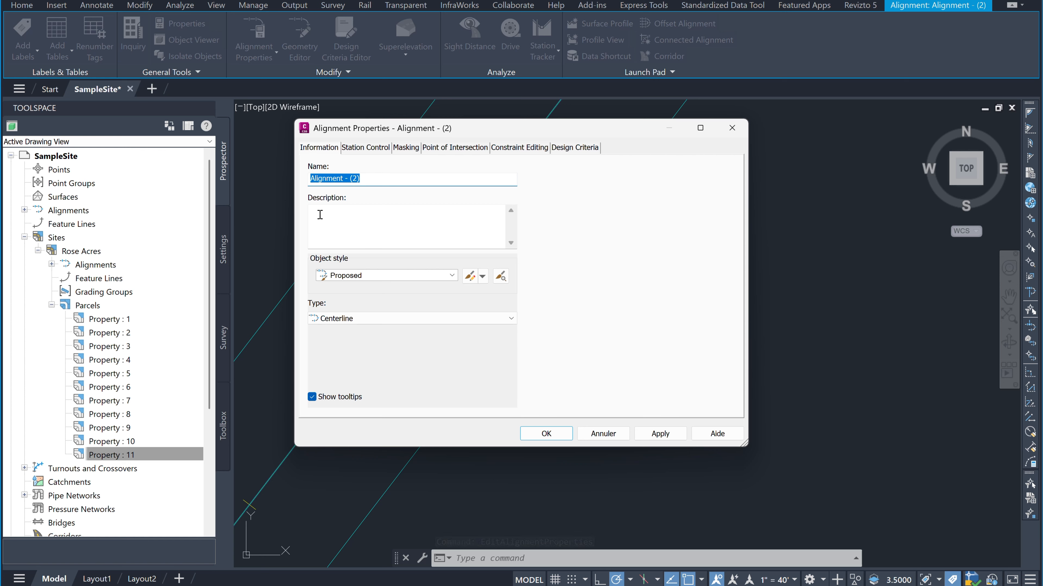
left_click(344, 396)
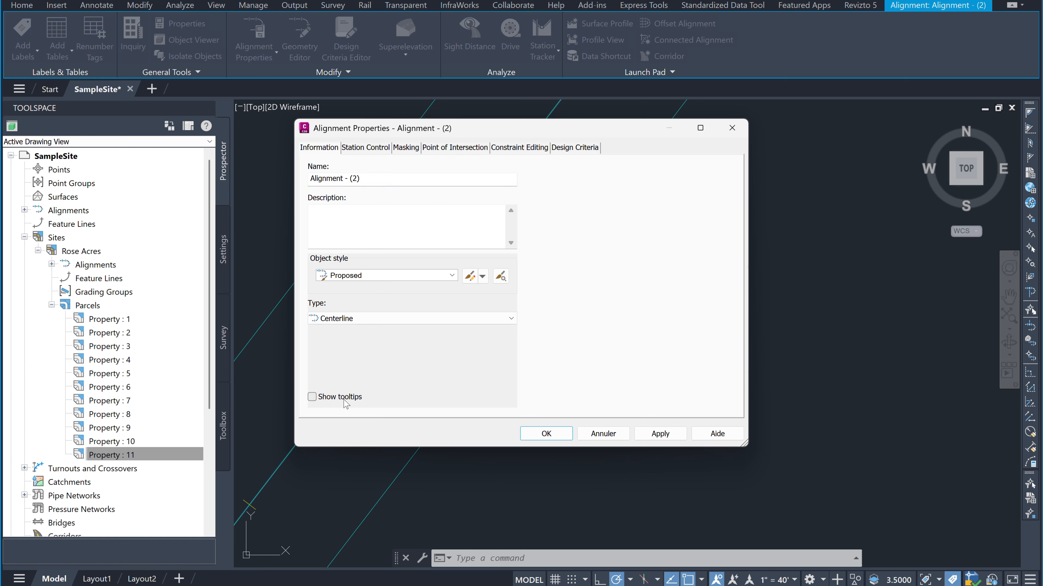
left_click(653, 438)
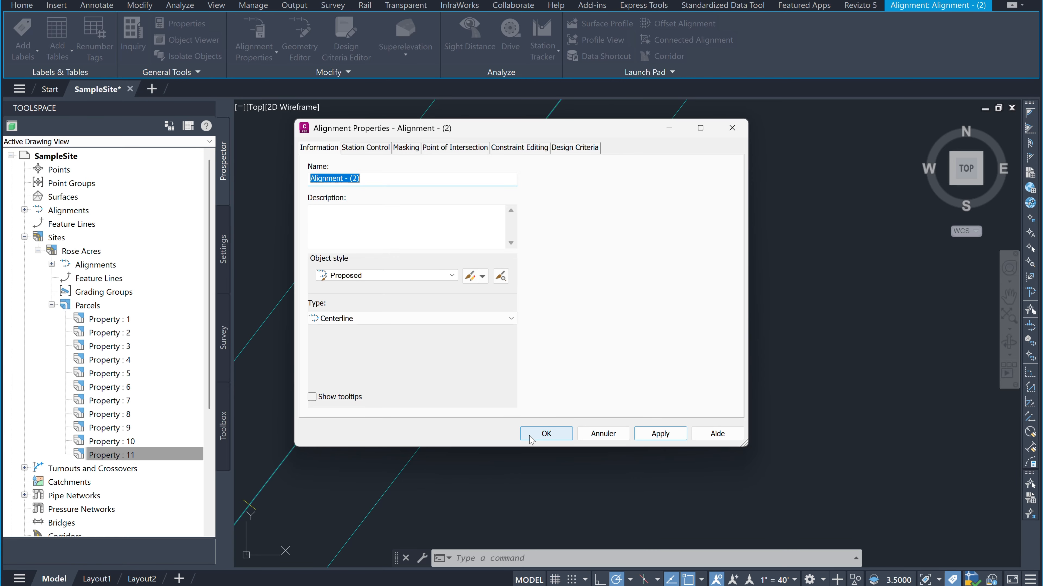
left_click(546, 435)
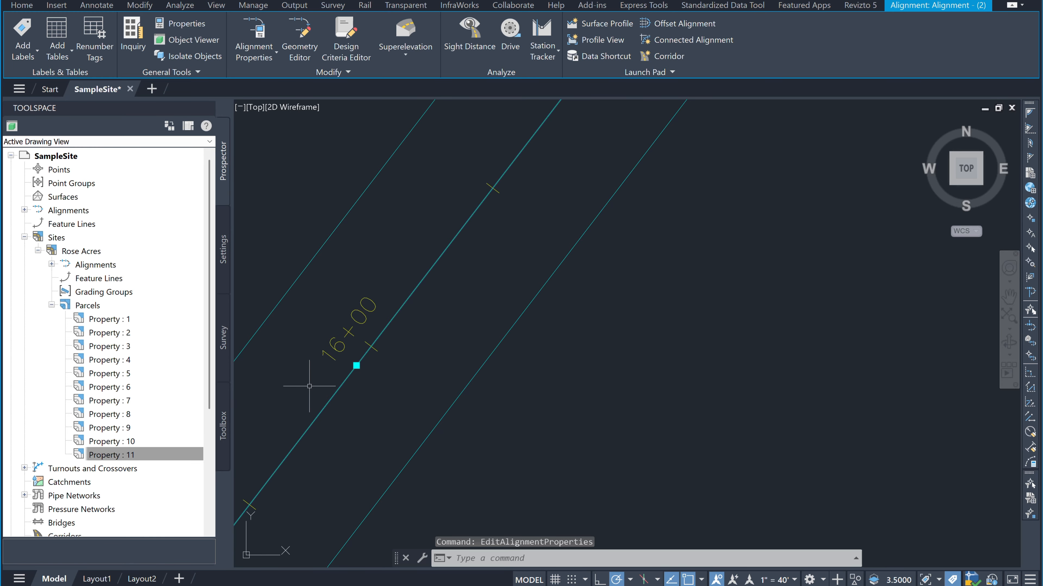
key("Escape")
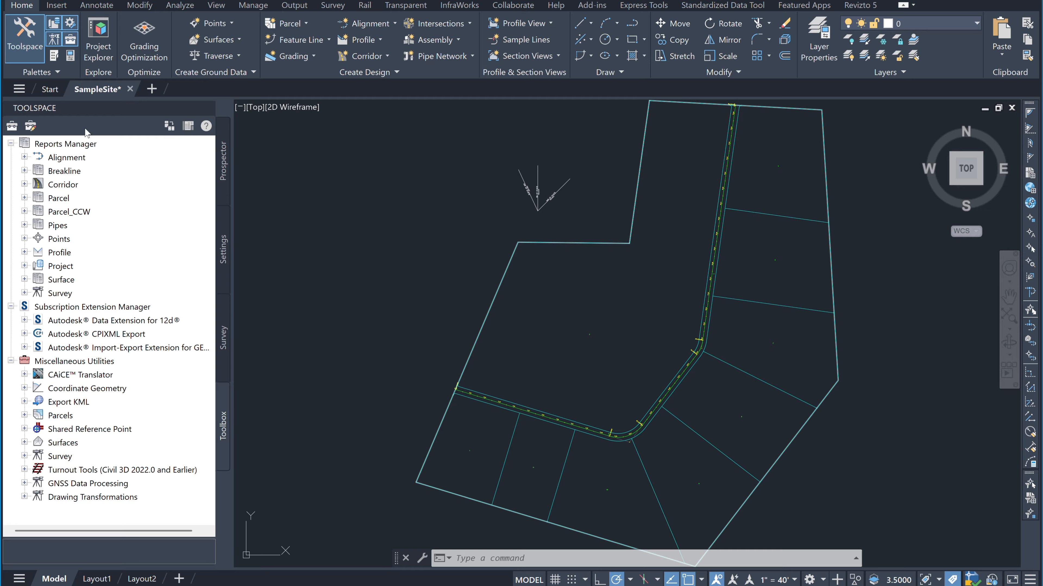
List the drawing's point label styles in the Toolspace settings
left_click(223, 250)
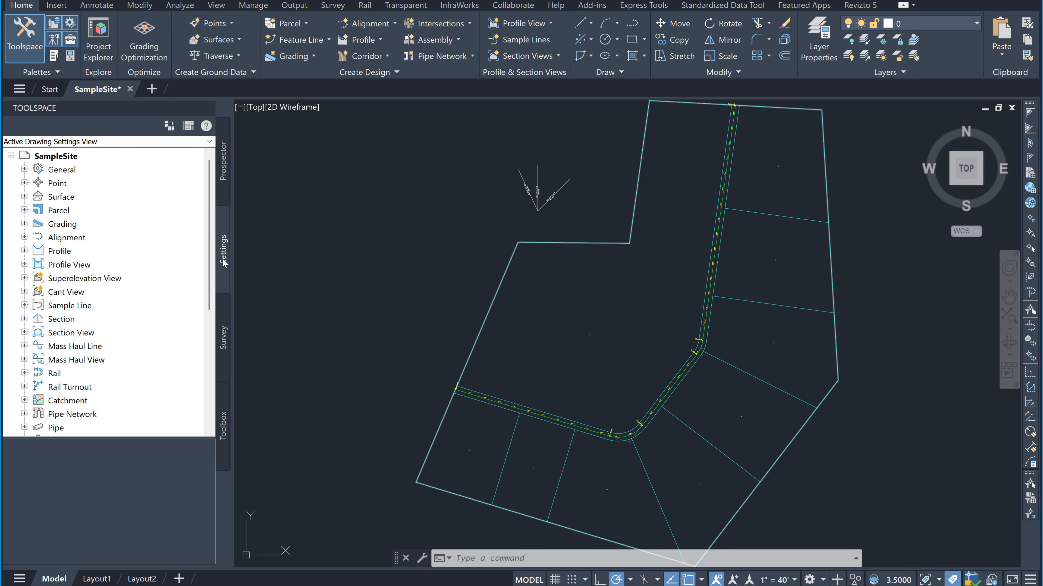
left_click(52, 184)
left_click(28, 183)
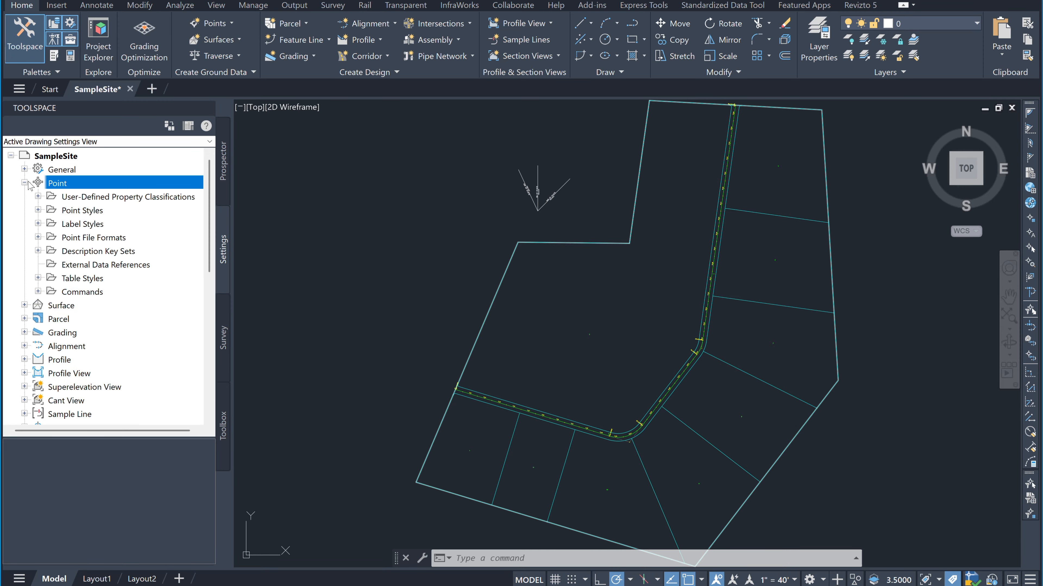
left_click(72, 225)
left_click(38, 223)
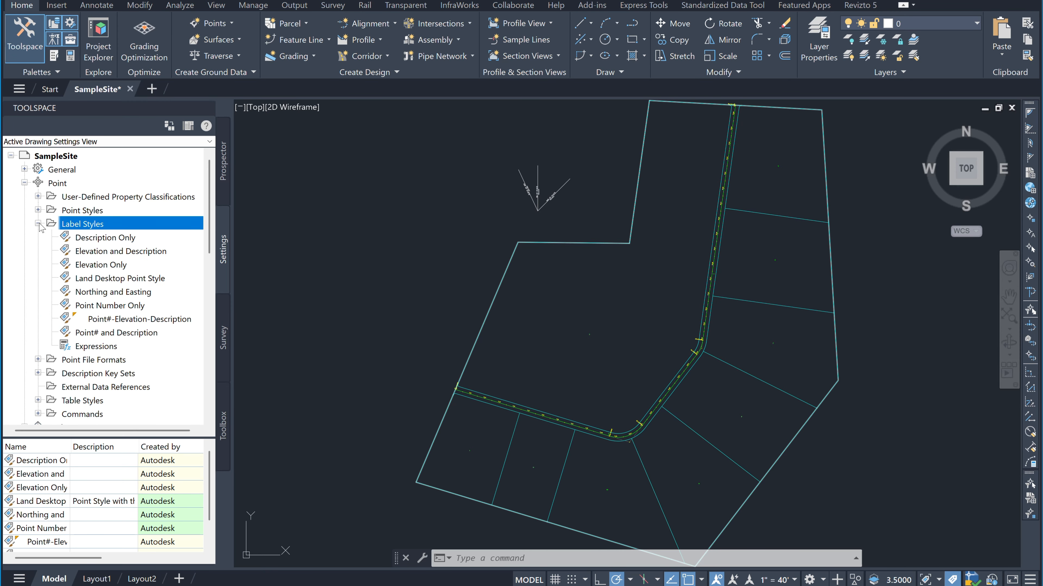
Copy the Elevation Only point label style and name the copy Elevation With Border
left_click(100, 265)
right_click(102, 268)
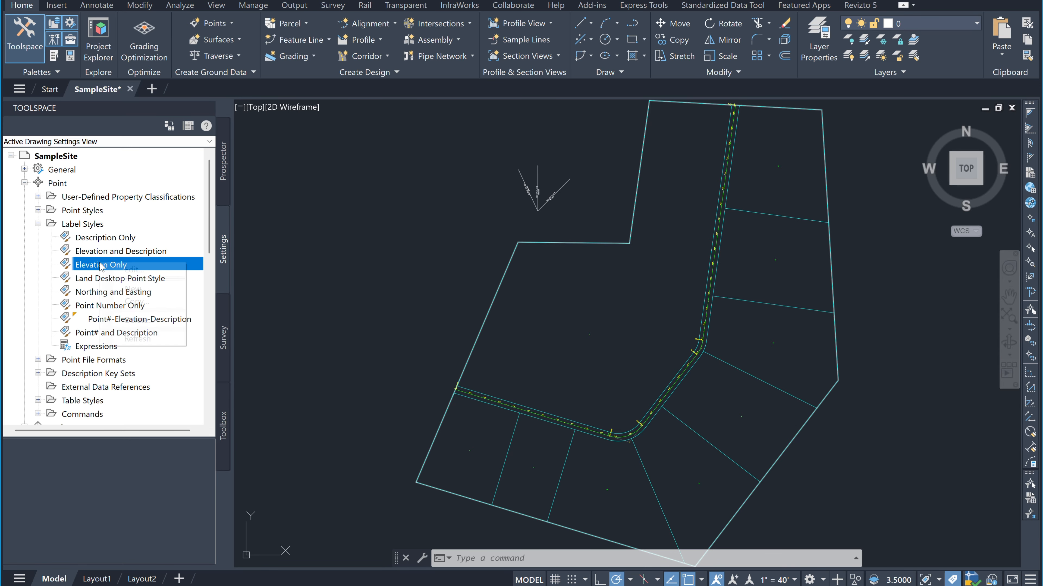
left_click(123, 302)
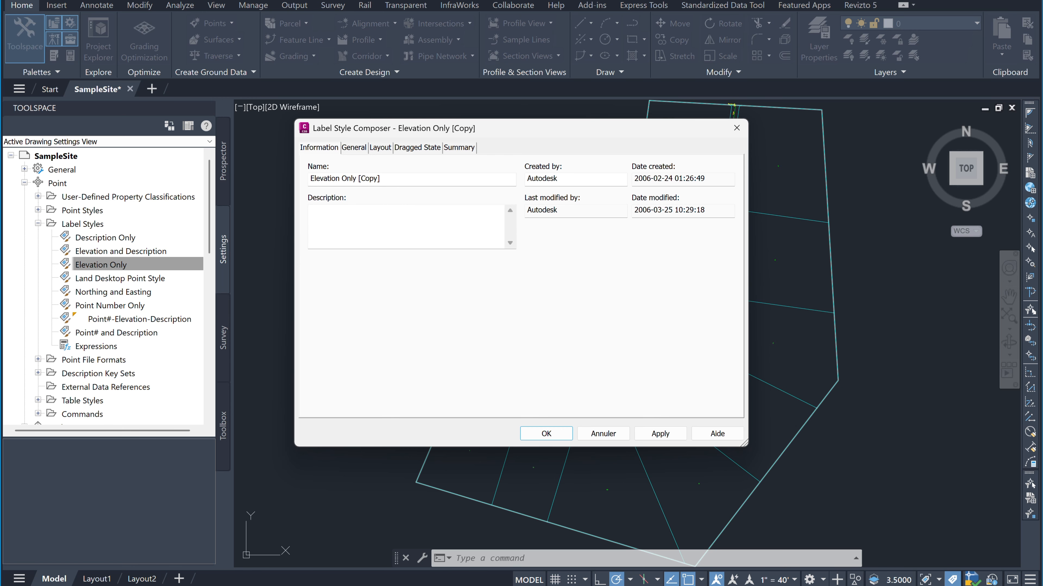
left_click_drag(418, 178, 256, 168)
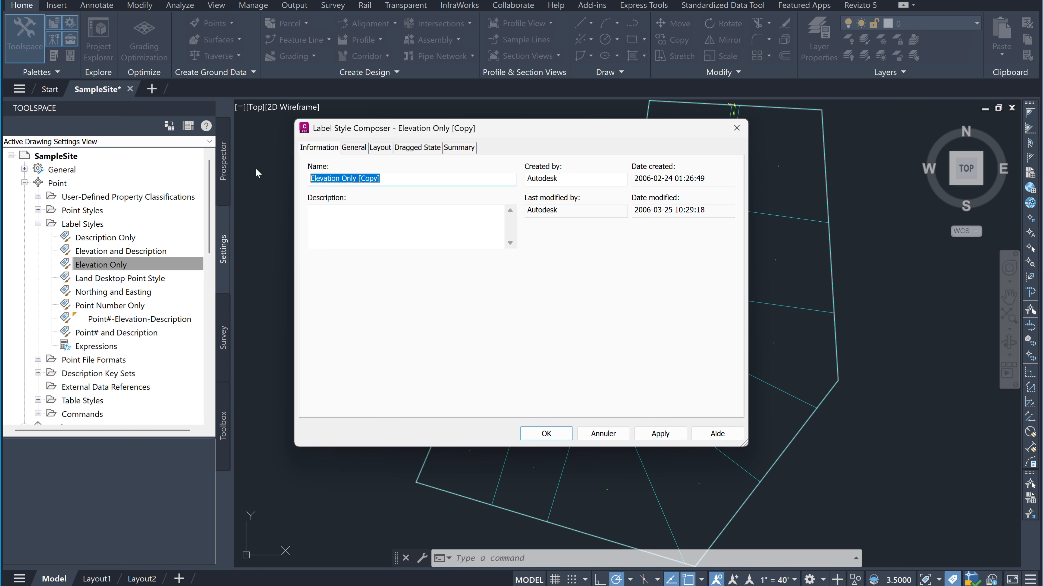
type("Elevation w")
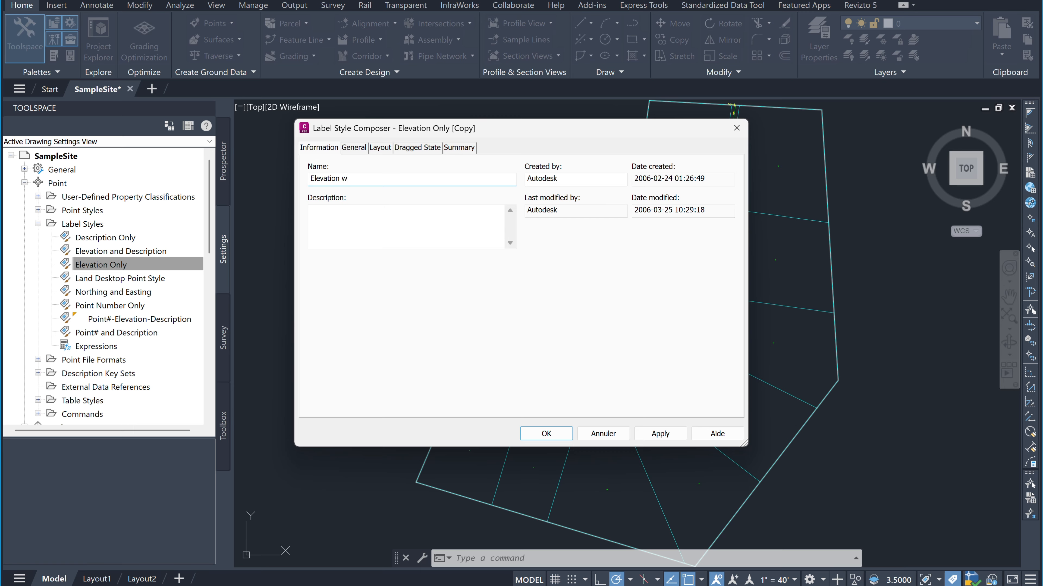
key("BackSpace")
type("With Border")
Turn on border visibility for the Point Elevation component in the label style's layout and save the style
left_click(381, 148)
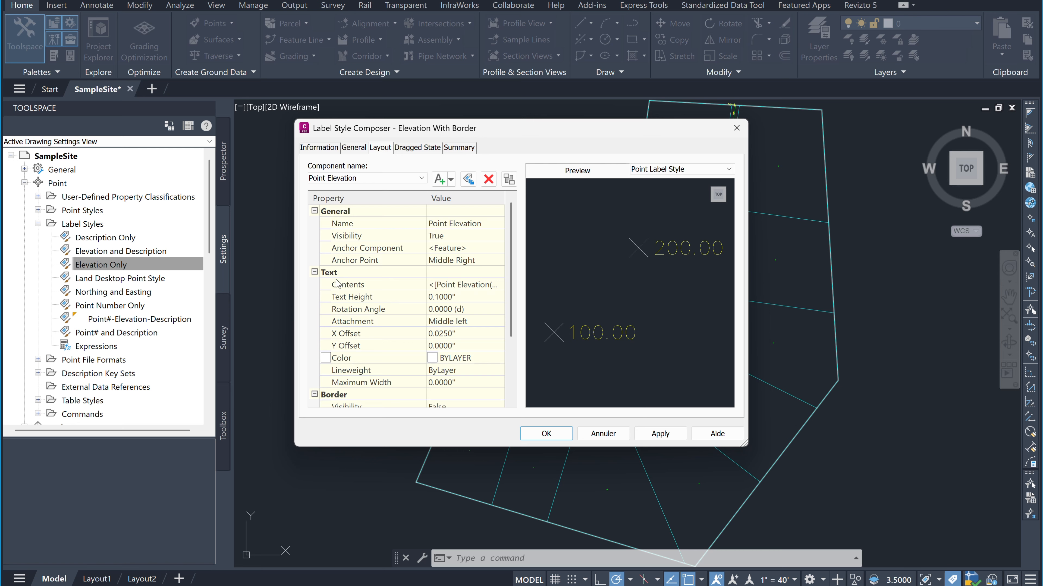
scroll(336, 284, "down", 2)
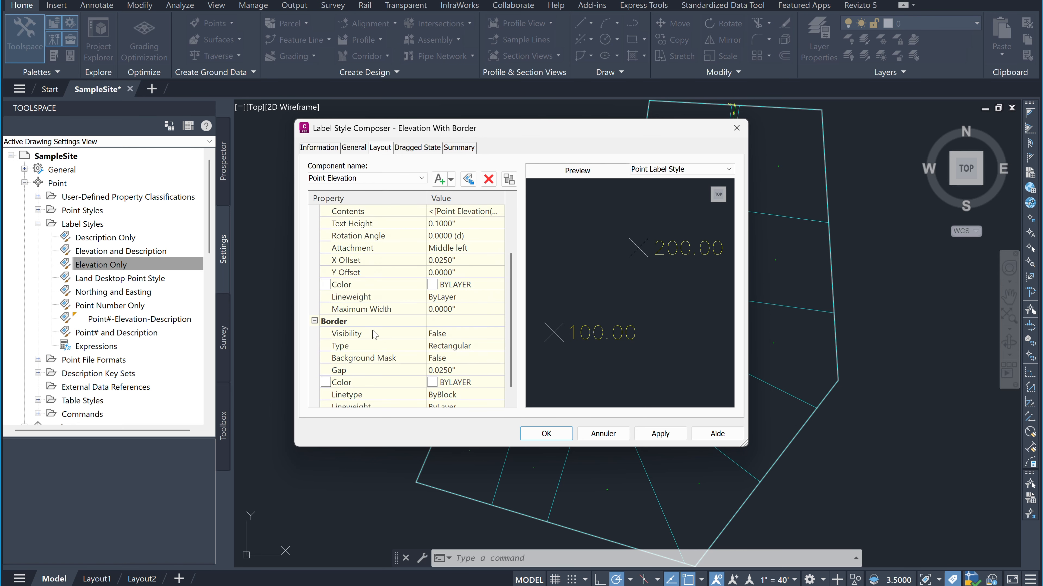
left_click(372, 331)
left_click(448, 327)
left_click(454, 333)
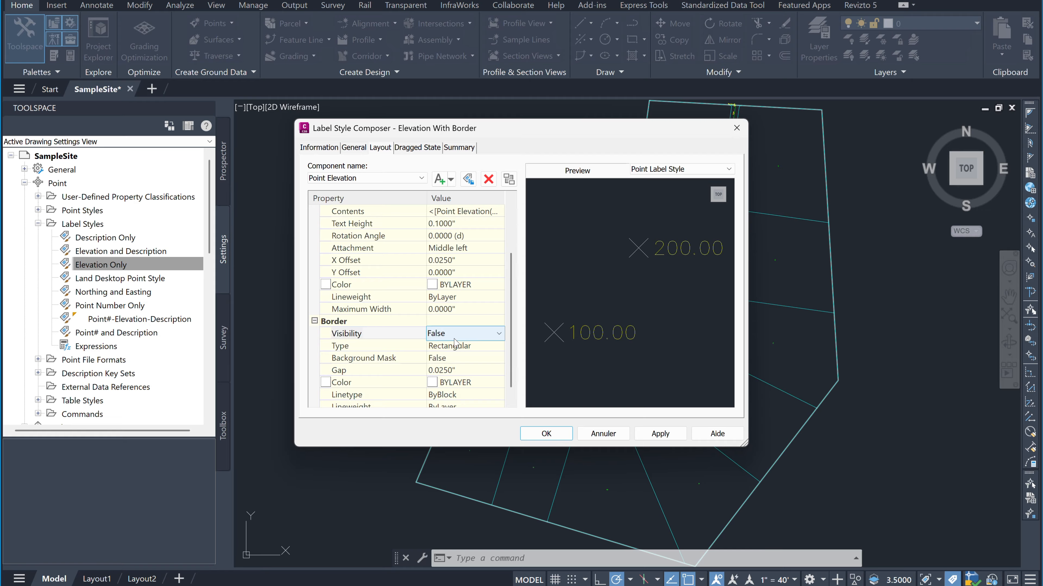
left_click(454, 334)
left_click(454, 344)
left_click(546, 434)
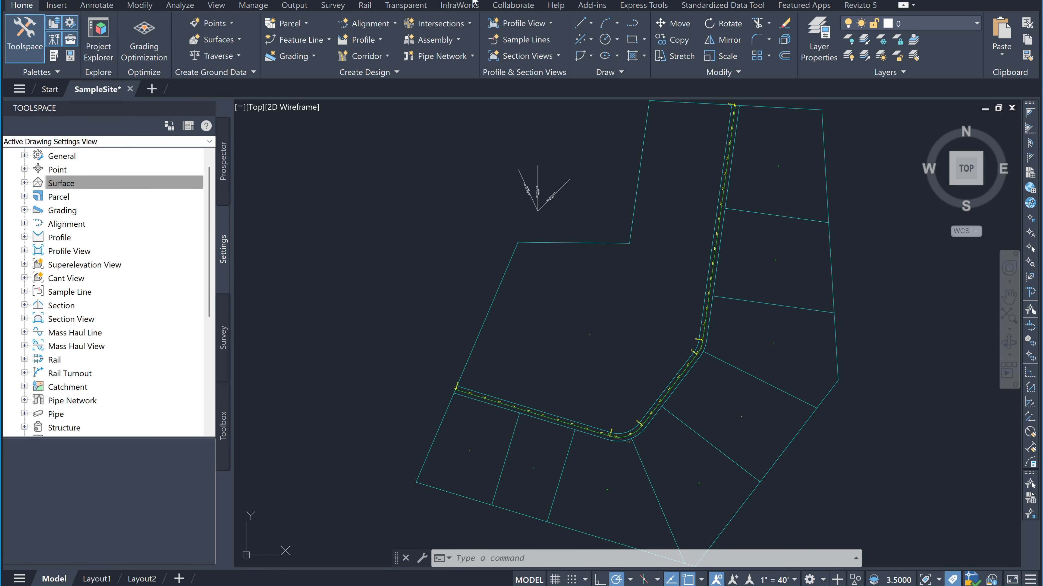
Create a new surface style in the drawing settings and name it Contours_Grid
left_click(41, 183)
left_click(24, 183)
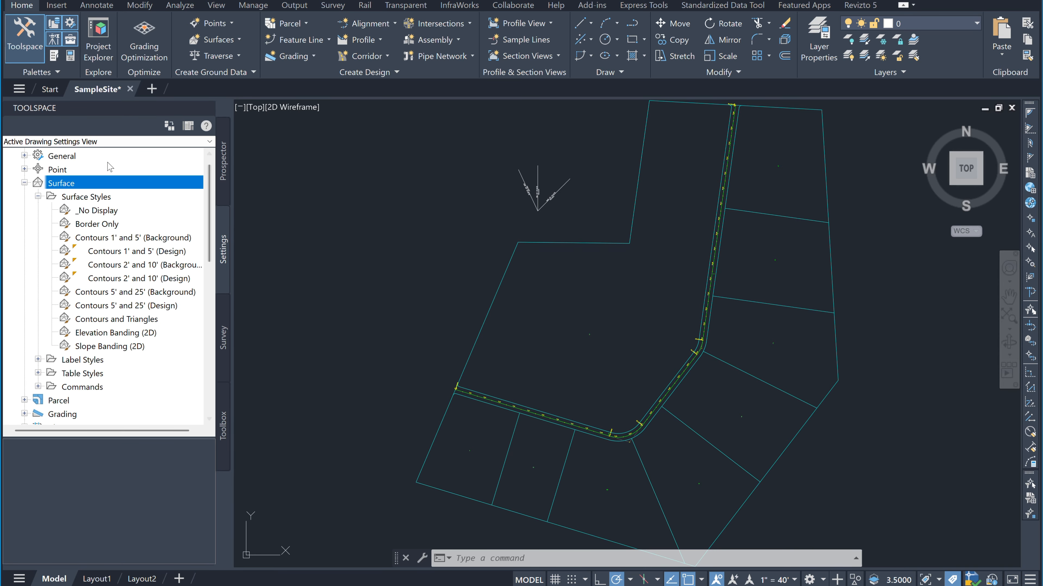
right_click(99, 197)
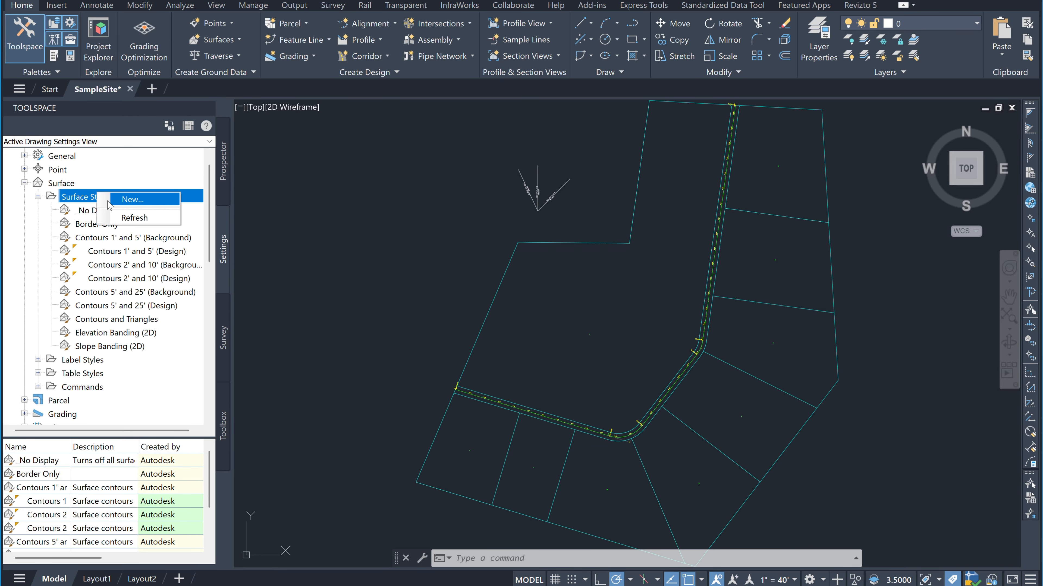
left_click(109, 201)
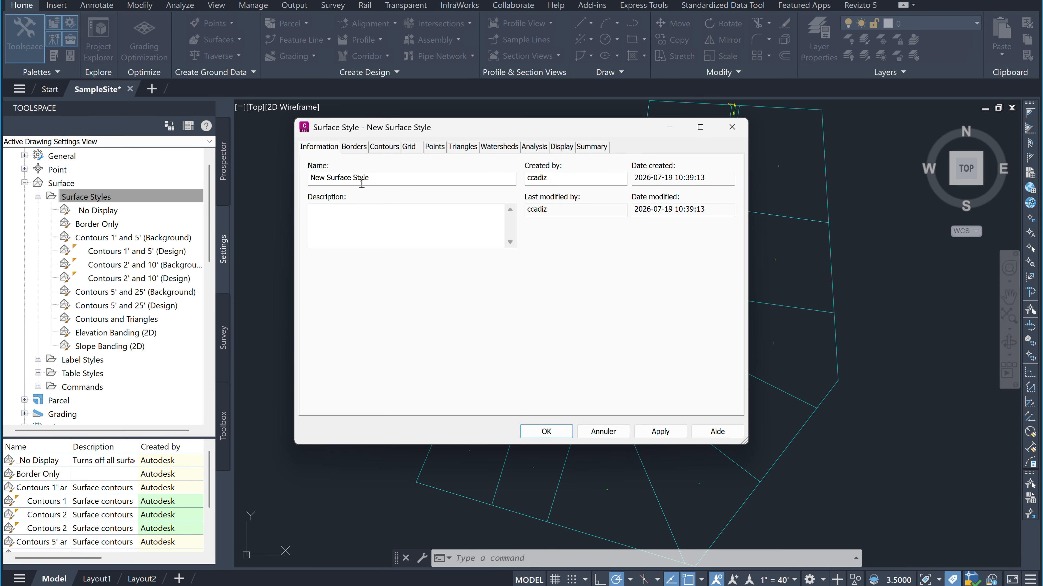
left_click_drag(390, 179, 309, 179)
left_click_drag(445, 174, 305, 183)
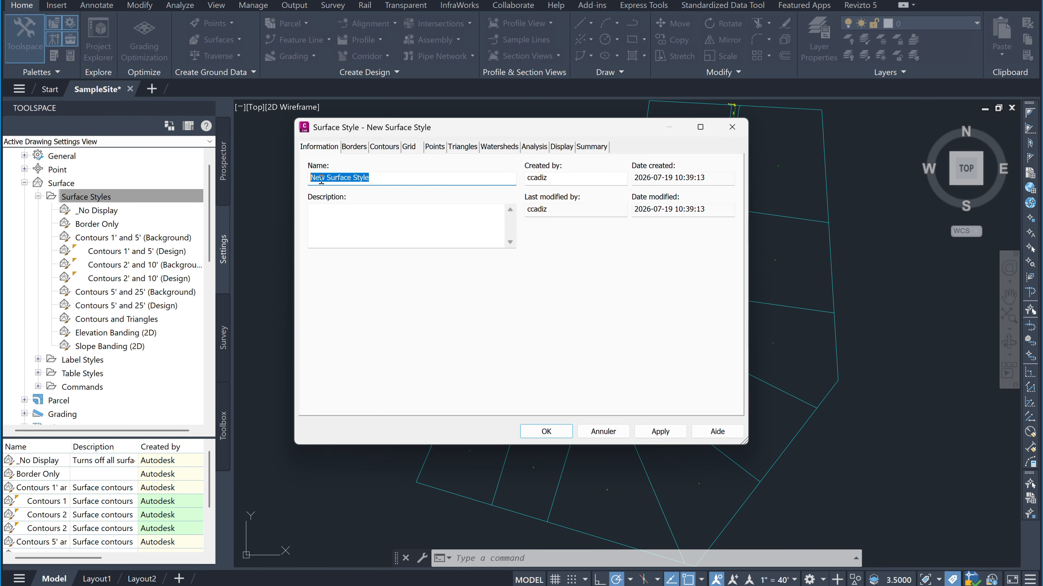
type("Contours_Grid")
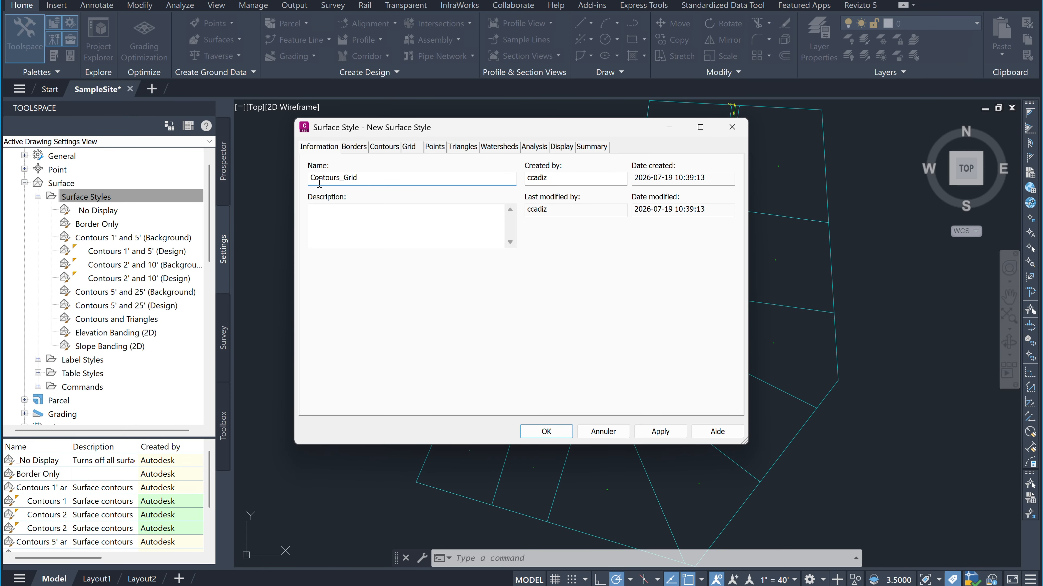
For the Plan view direction, hide Border, show Major Contour, Minor Contour and User Contours, and apply the changes
left_click(561, 147)
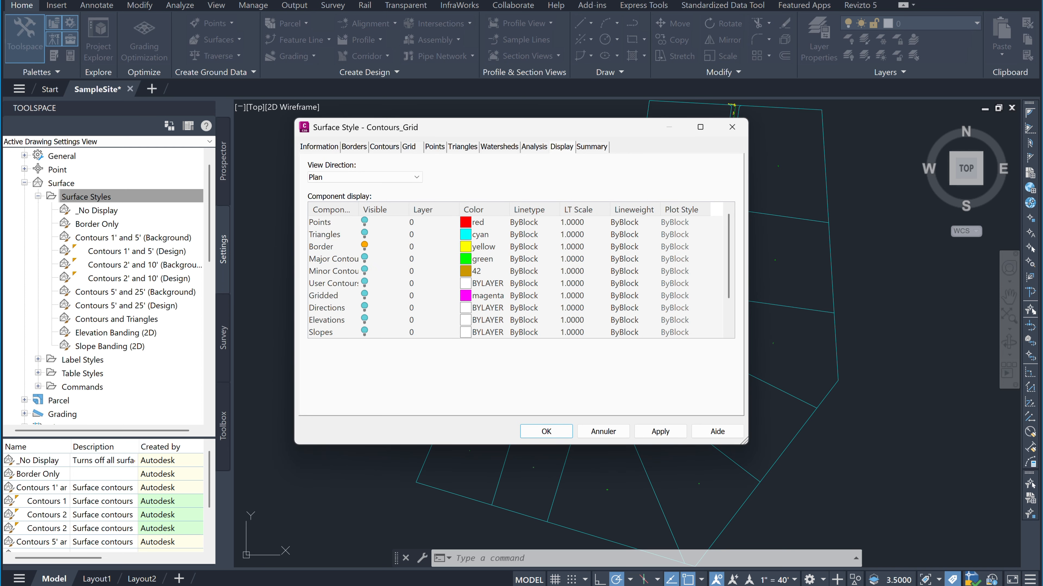
scroll(433, 264, "down", 1)
scroll(376, 287, "up", 1)
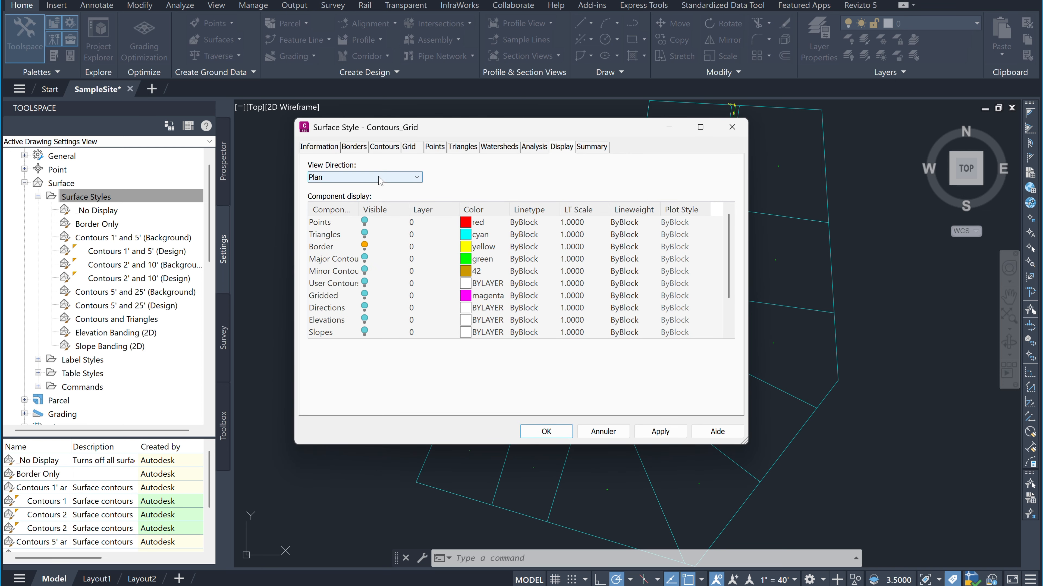
left_click_drag(358, 209, 403, 210)
left_click(408, 247)
scroll(408, 254, "down", 1)
scroll(406, 257, "up", 1)
left_click(407, 260)
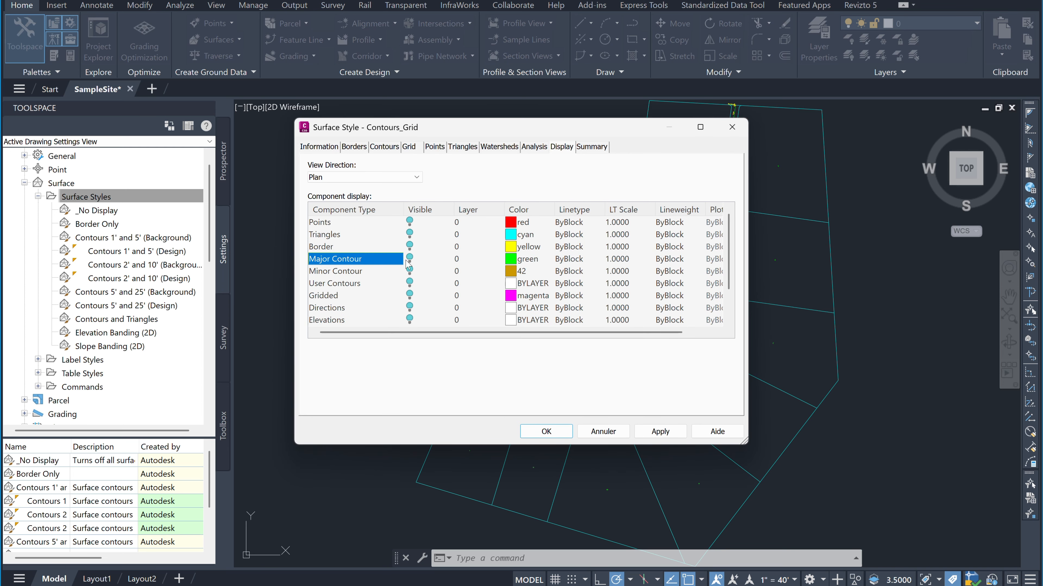
left_click(409, 258)
left_click(409, 270)
left_click(410, 283)
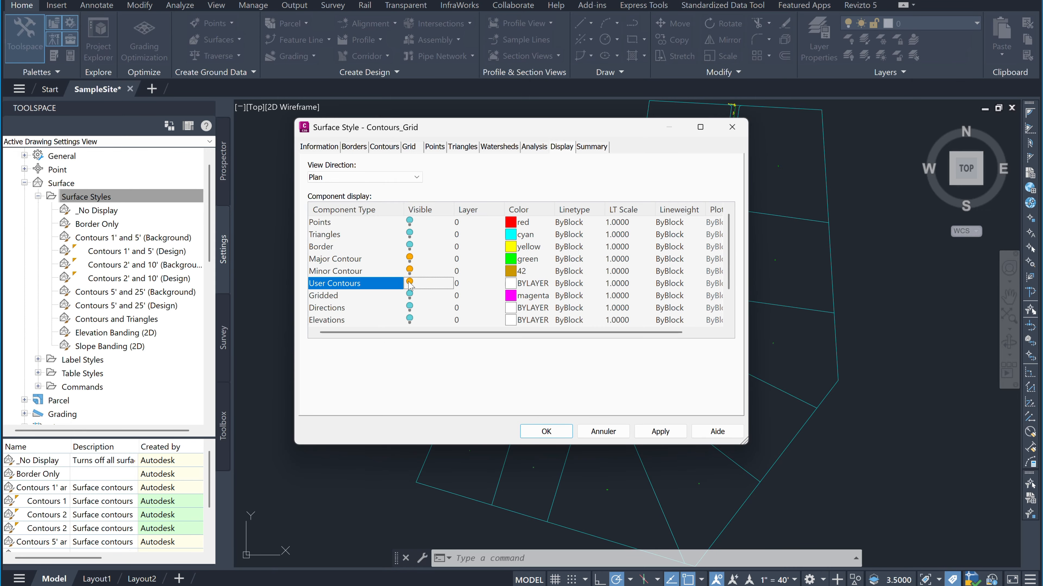
left_click(660, 431)
For the Model view direction, hide Triangles, show Gridded, and save the surface style
left_click(366, 177)
left_click(343, 195)
left_click(410, 234)
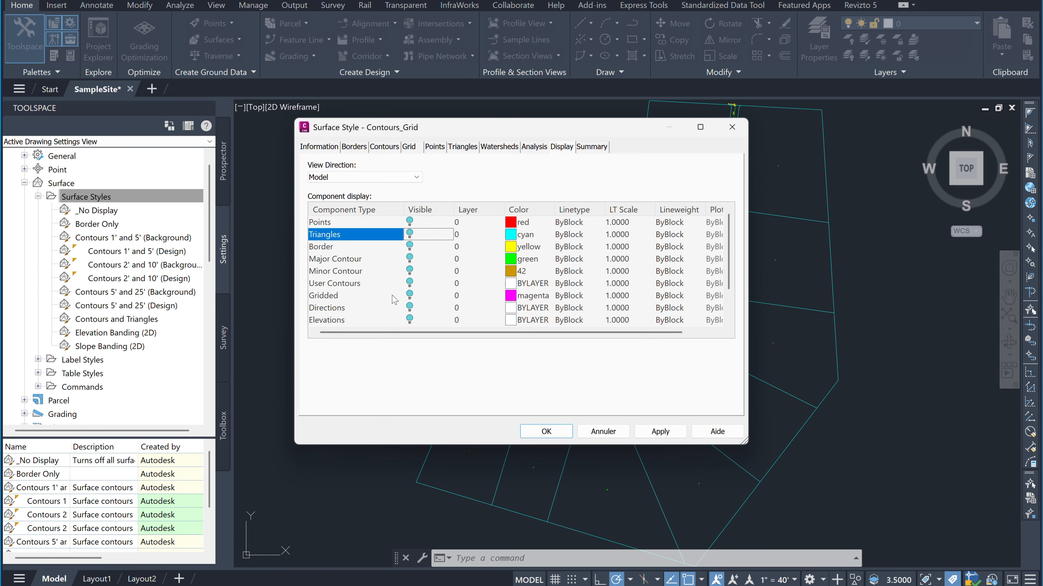
left_click(393, 297)
left_click(410, 295)
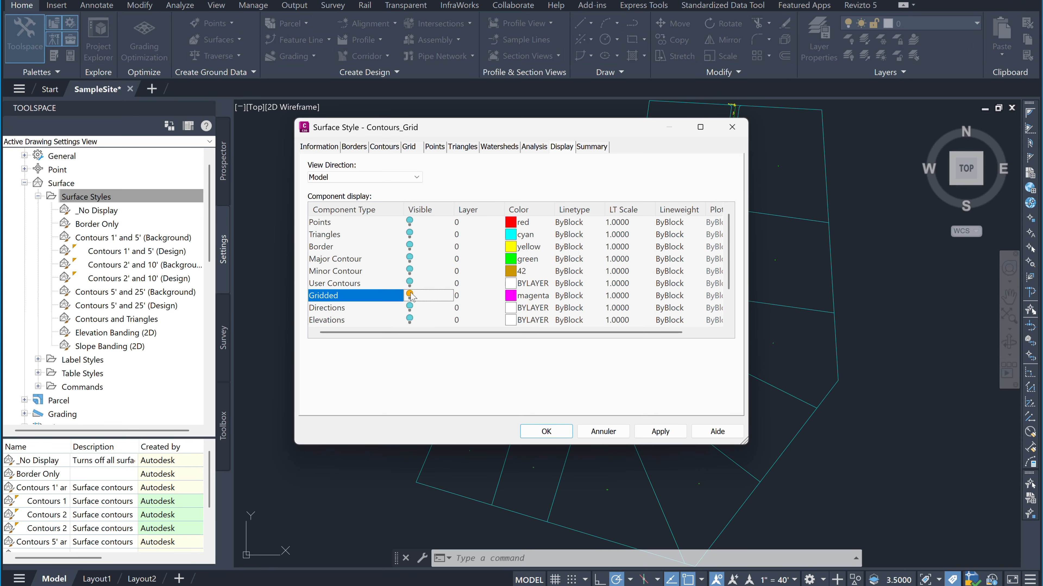
left_click(546, 431)
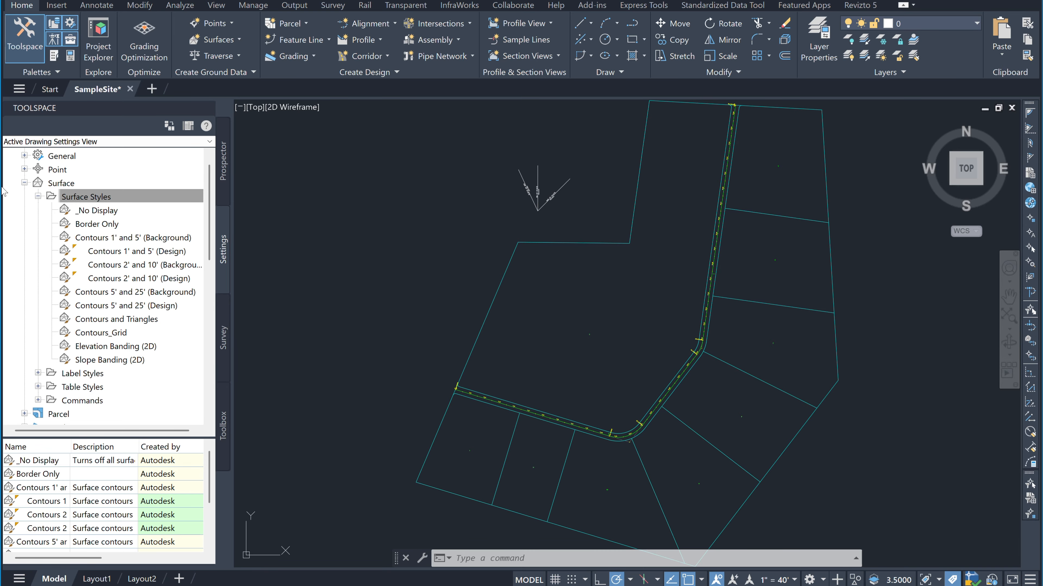
Select the road alignment near station 17+00 and open its alignment style for editing
middle_click_drag(525, 338, 379, 300)
mouse_move(543, 312)
middle_mouse_down()
mouse_move(549, 334)
mouse_move(533, 366)
mouse_move(537, 322)
middle_mouse_up()
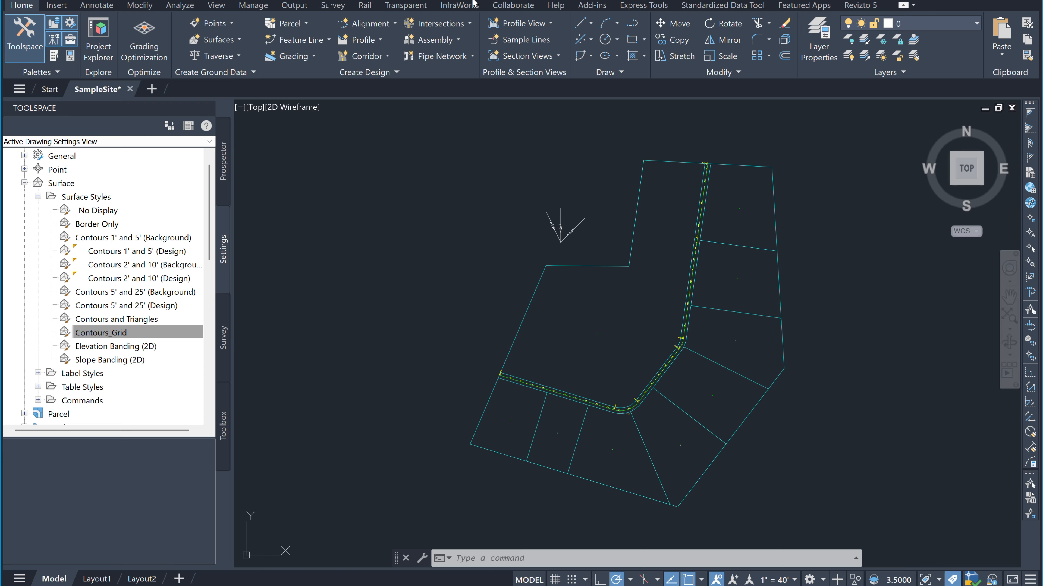
scroll(678, 396, "up", 10)
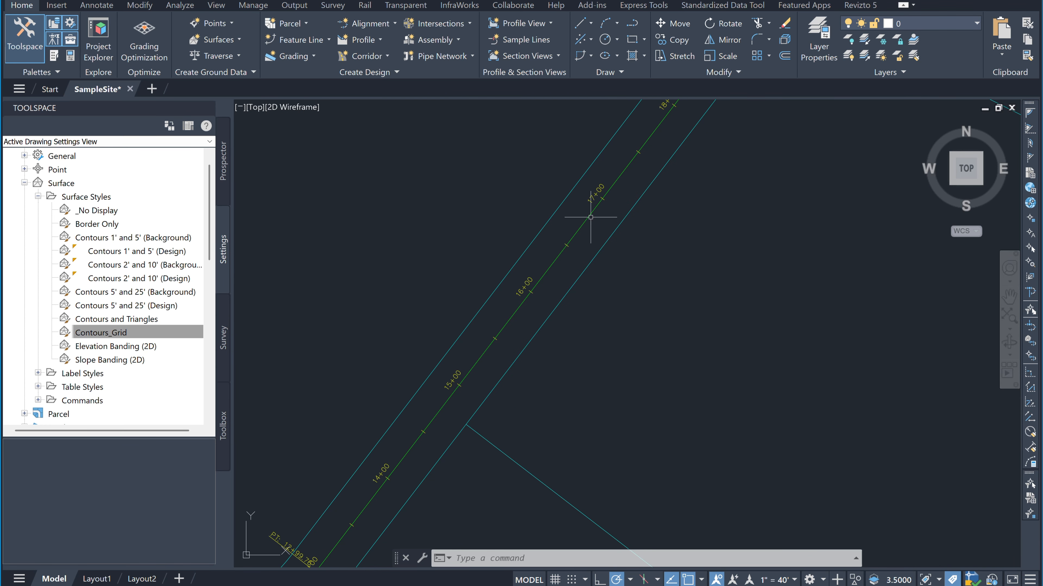
left_click(591, 217)
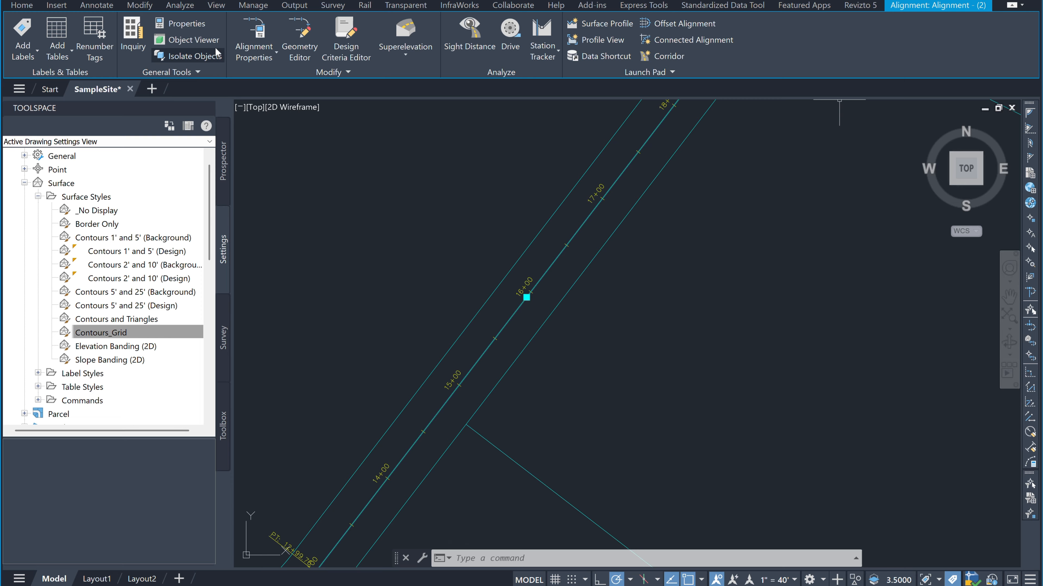
left_click(254, 59)
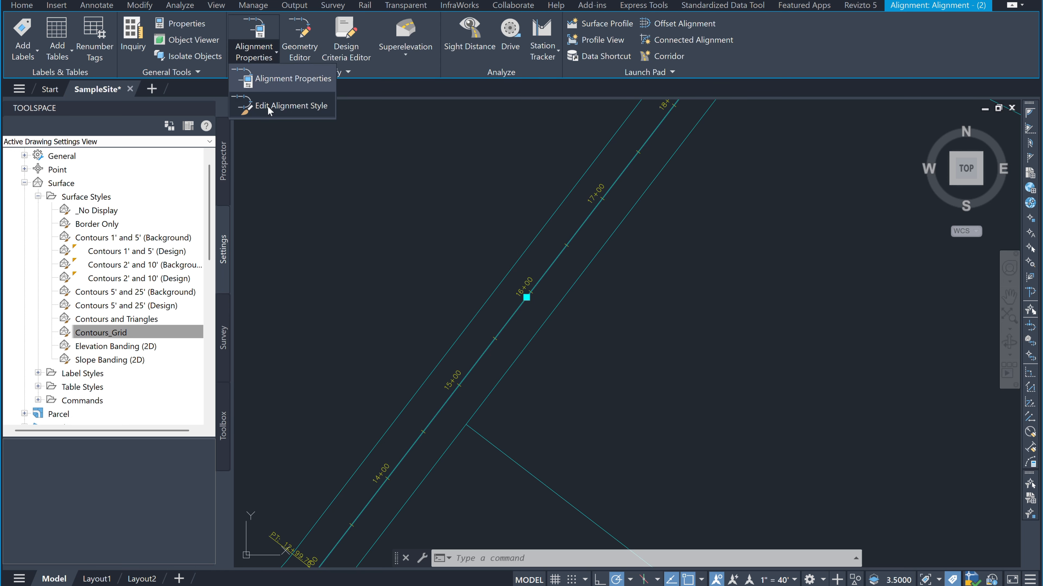
left_click(276, 109)
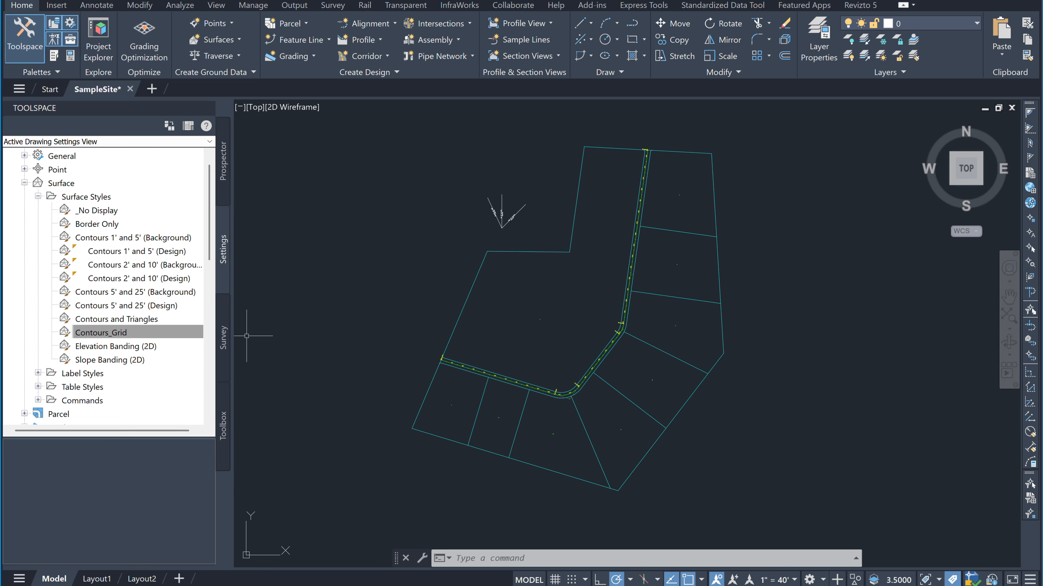
Revisit Prospector, and examine the Toolbox's Alignment and Pipes report lists and its miscellaneous utilities
left_click(221, 167)
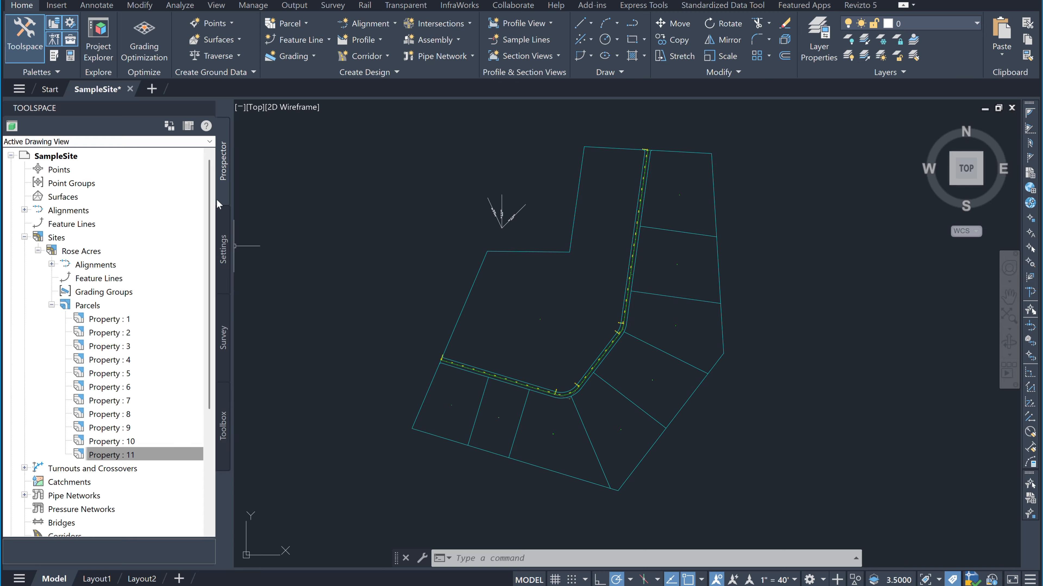
left_click(226, 432)
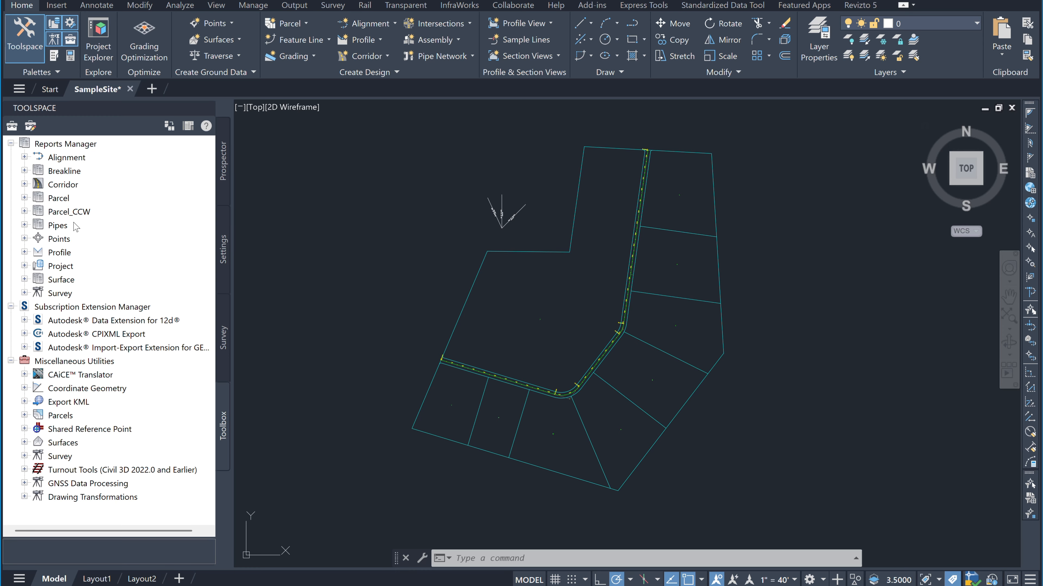
left_click(24, 157)
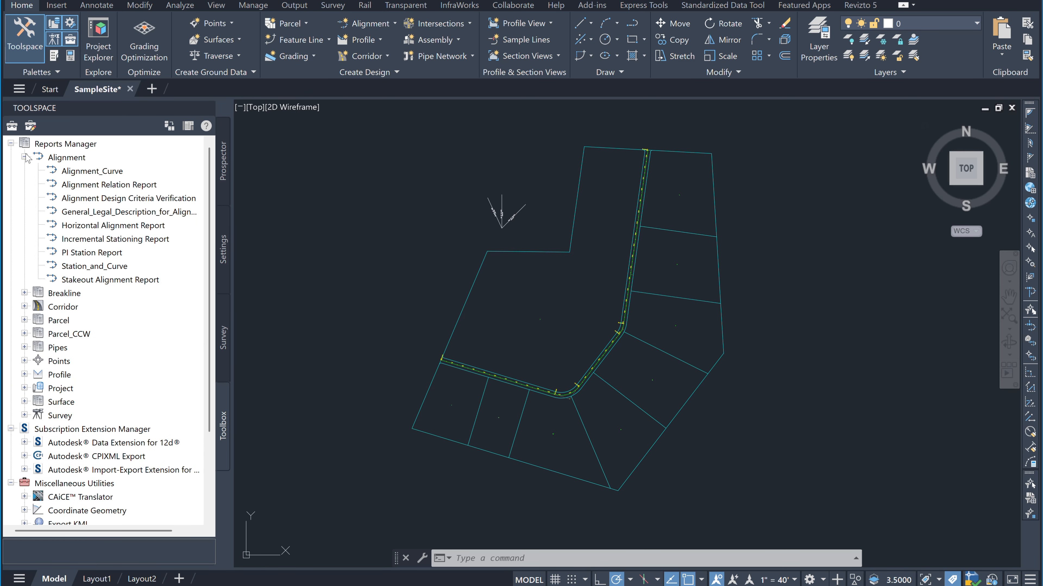
left_click(24, 157)
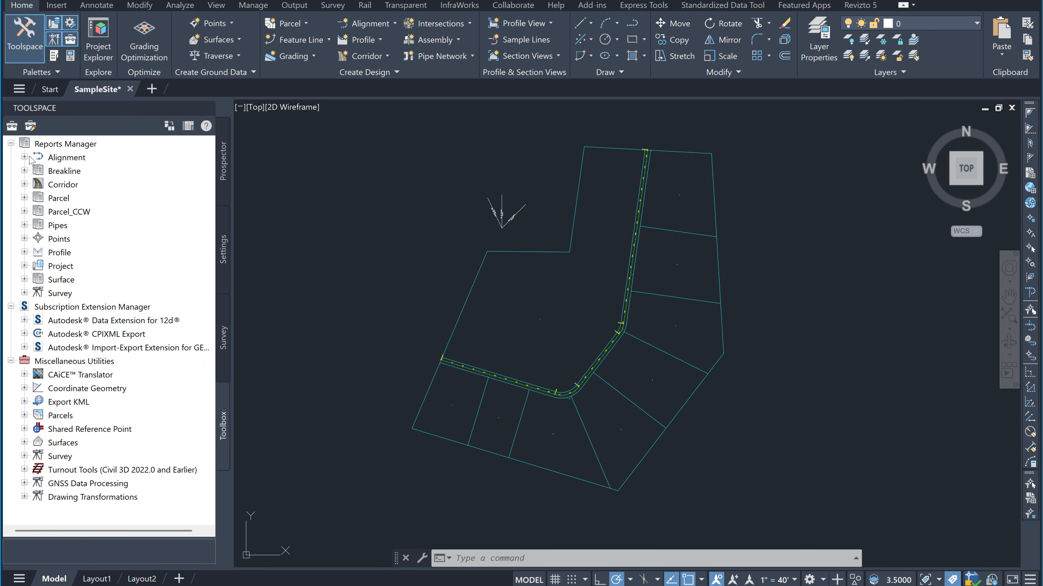
left_click(25, 226)
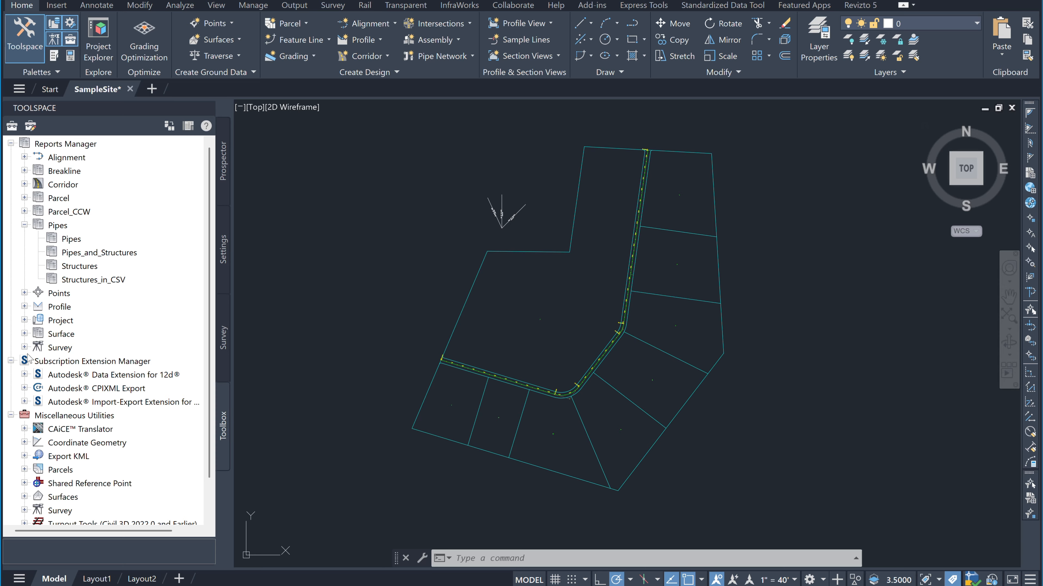
scroll(32, 370, "down", 1)
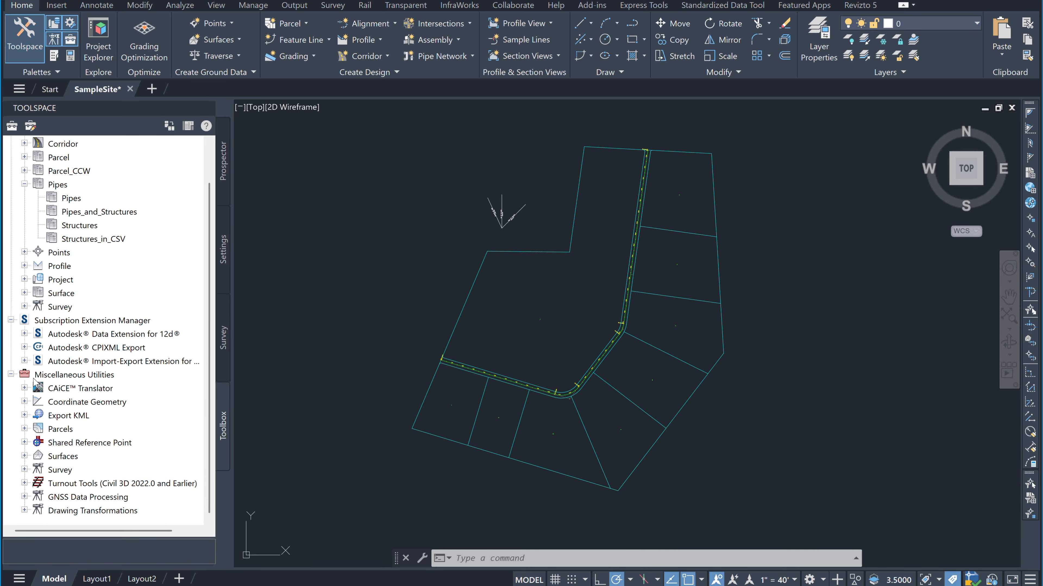